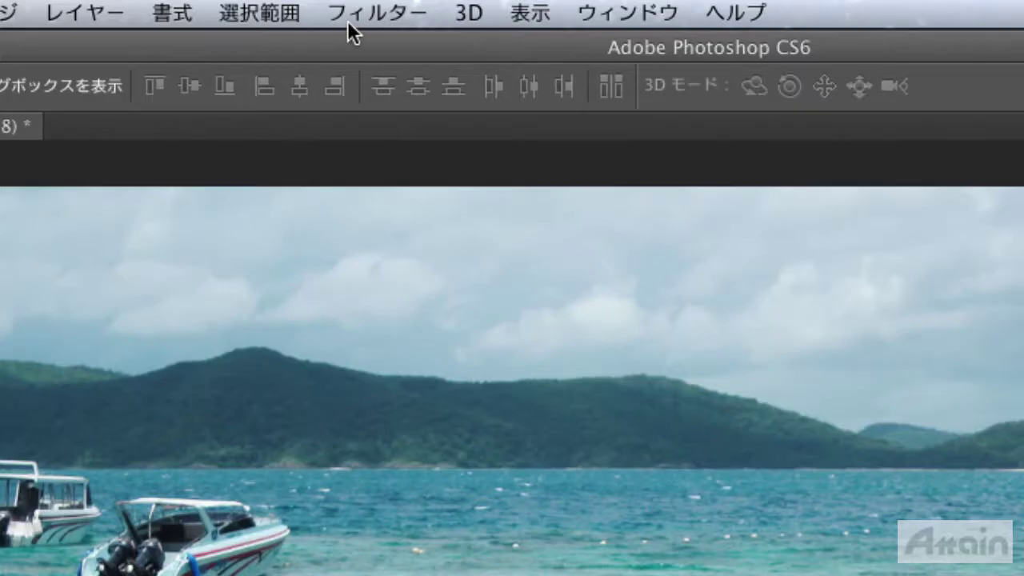
Show the Blur filter submenu listing Field Blur, Iris Blur and Tilt-Shift for the beach photo
click(352, 24)
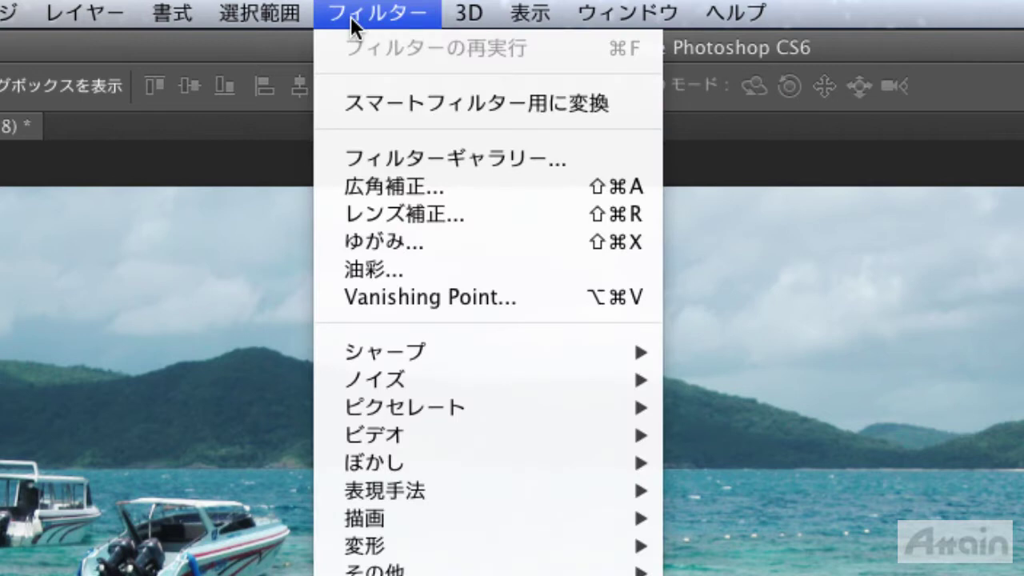
mouse_move(384, 205)
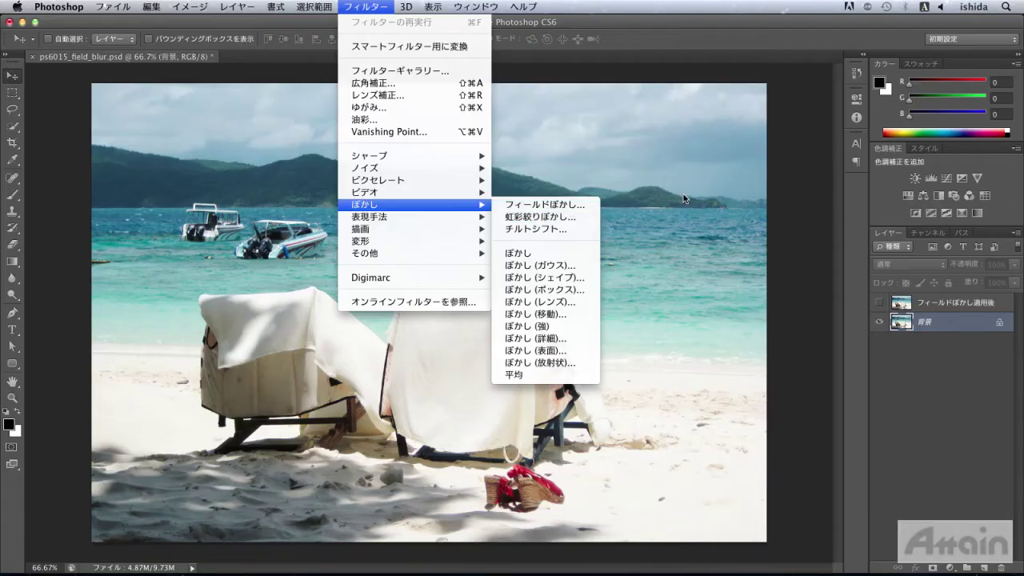
Dismiss the menu, then show and re-hide the 'フィールドぼかし適用後' layer to compare with the original
click(683, 194)
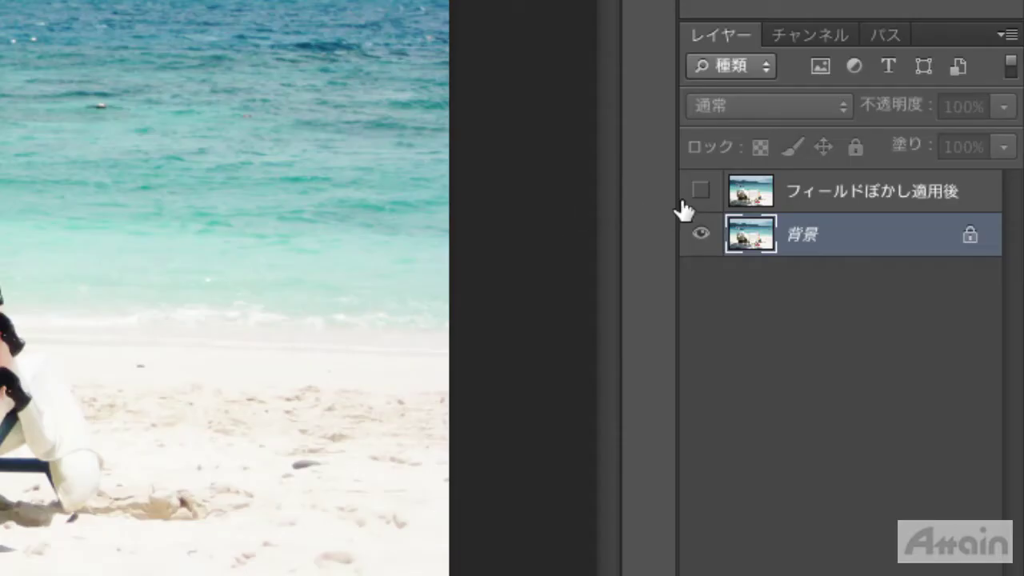
click(879, 302)
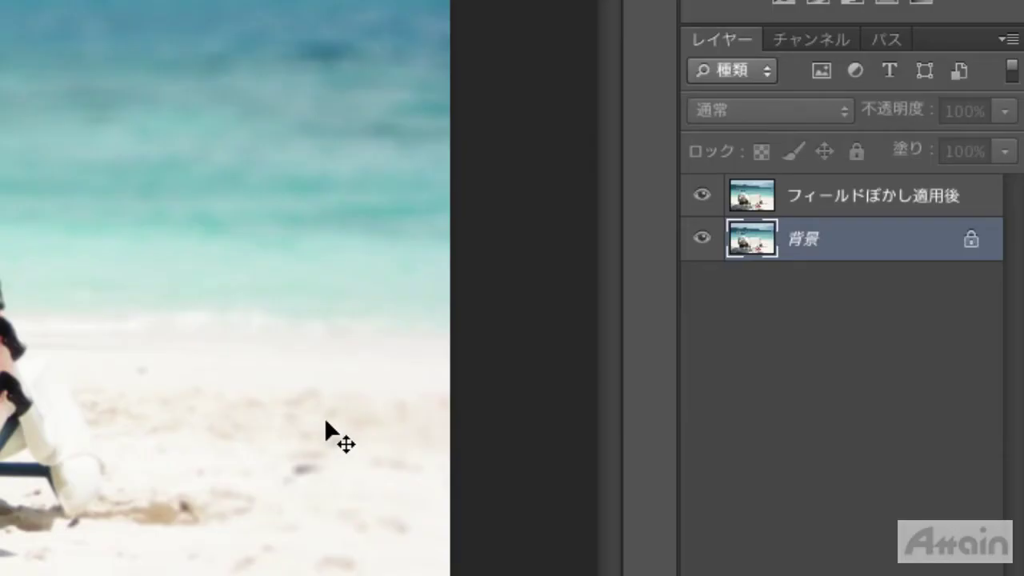
click(703, 197)
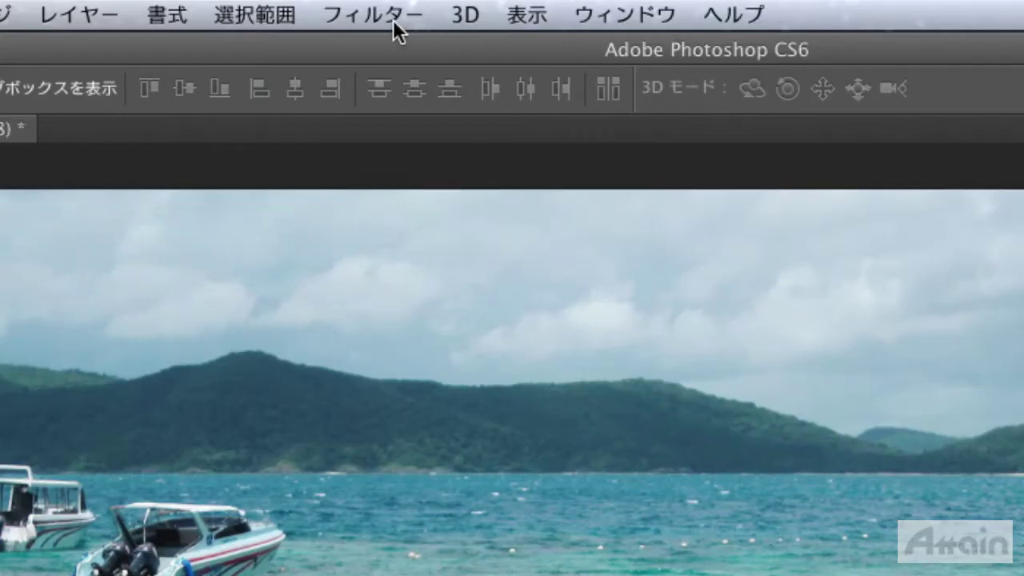
Start a Field Blur on the beach photo and drag its pin ring down to 6 px
click(393, 19)
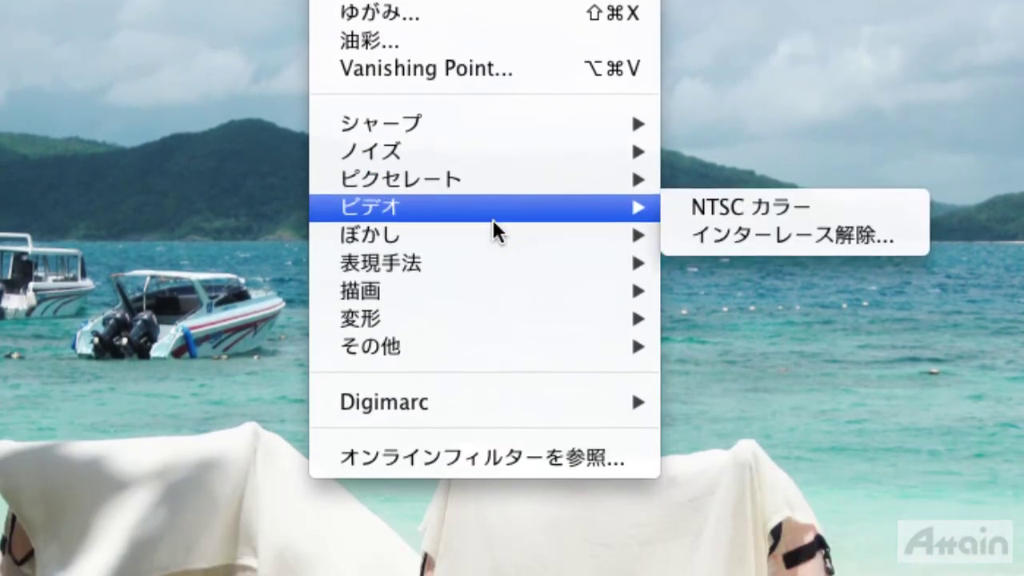
mouse_move(369, 228)
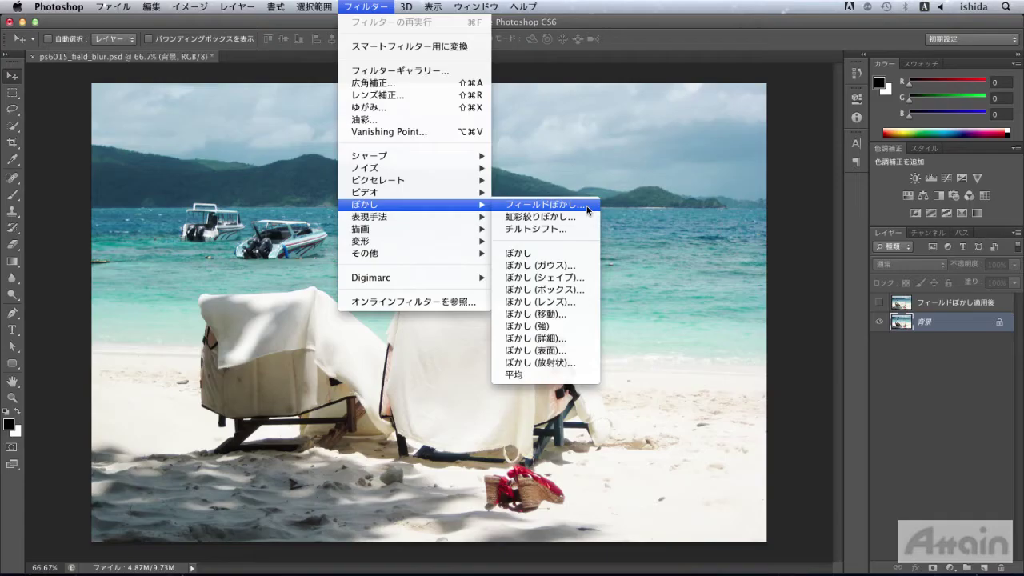
click(874, 232)
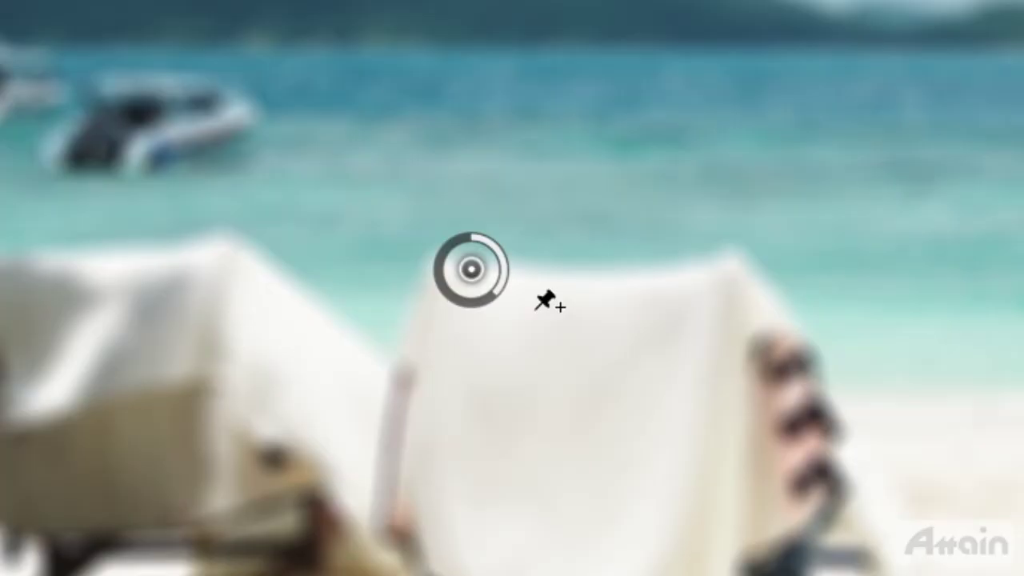
mouse_move(495, 295)
mouse_down()
mouse_move(506, 236)
mouse_move(493, 309)
mouse_move(455, 315)
mouse_move(441, 283)
mouse_move(469, 281)
mouse_move(473, 300)
mouse_move(498, 278)
mouse_up()
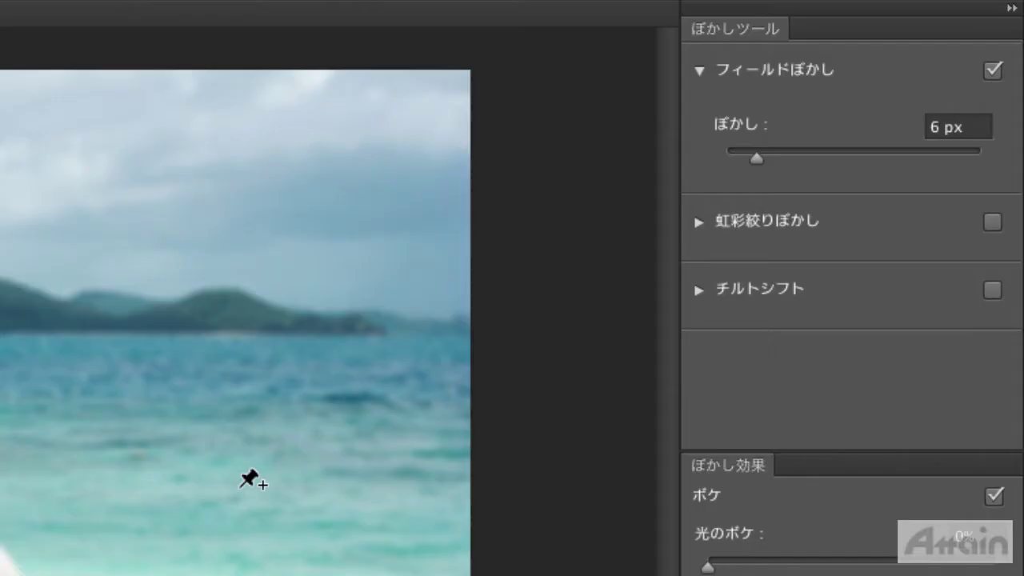
Set the Field Blur strength to 15 px and move its pin onto the upper-left hills
click(756, 159)
mouse_move(770, 157)
mouse_down()
mouse_move(872, 158)
mouse_move(743, 171)
mouse_move(754, 171)
mouse_up()
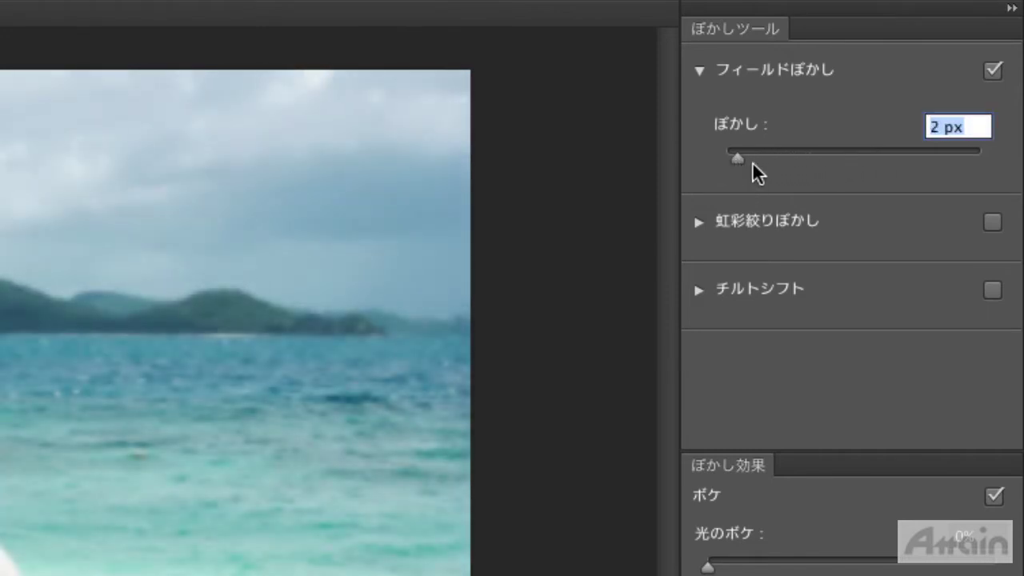
click(960, 126)
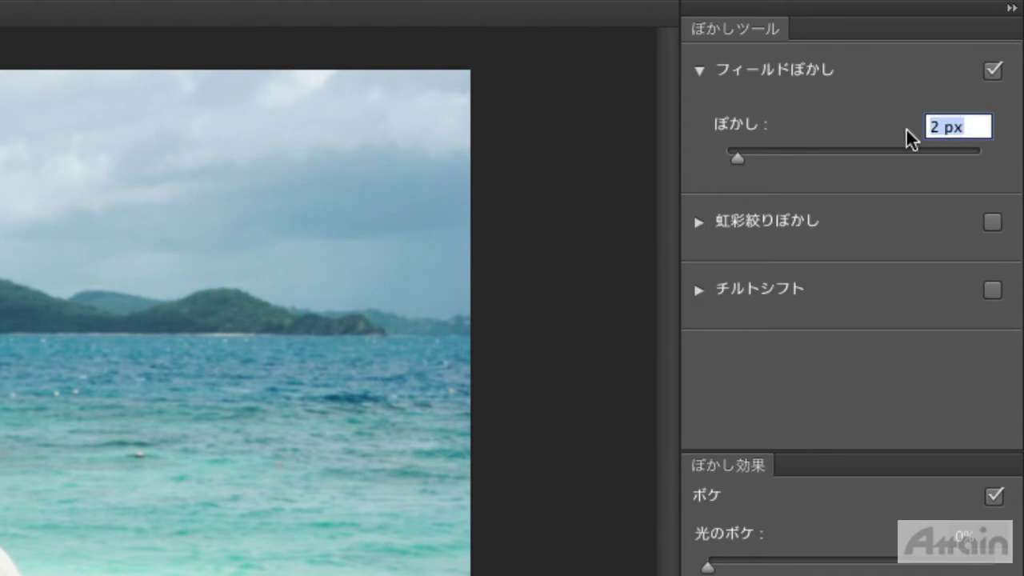
text(15)
key(Return)
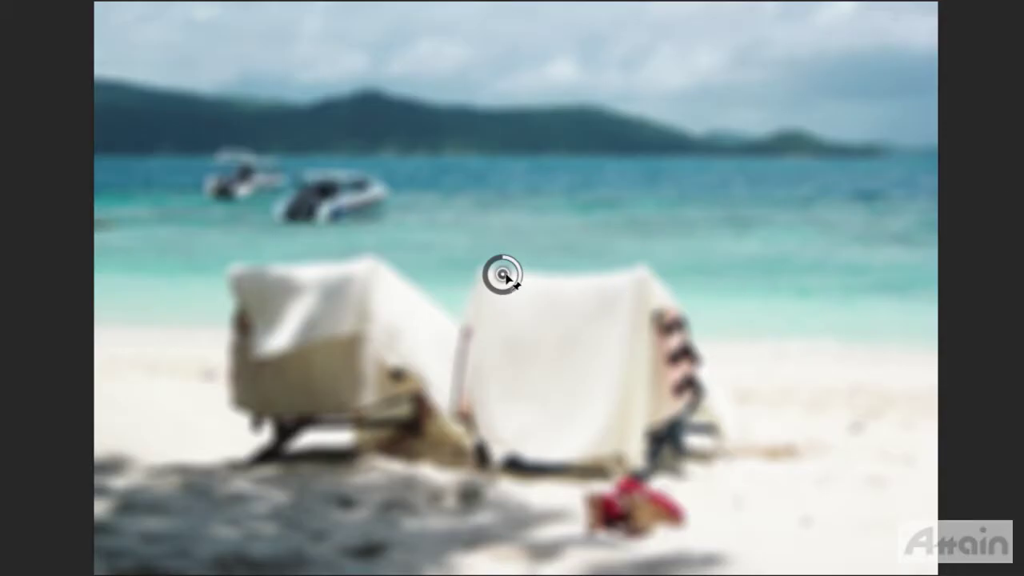
drag(485, 267, 262, 112)
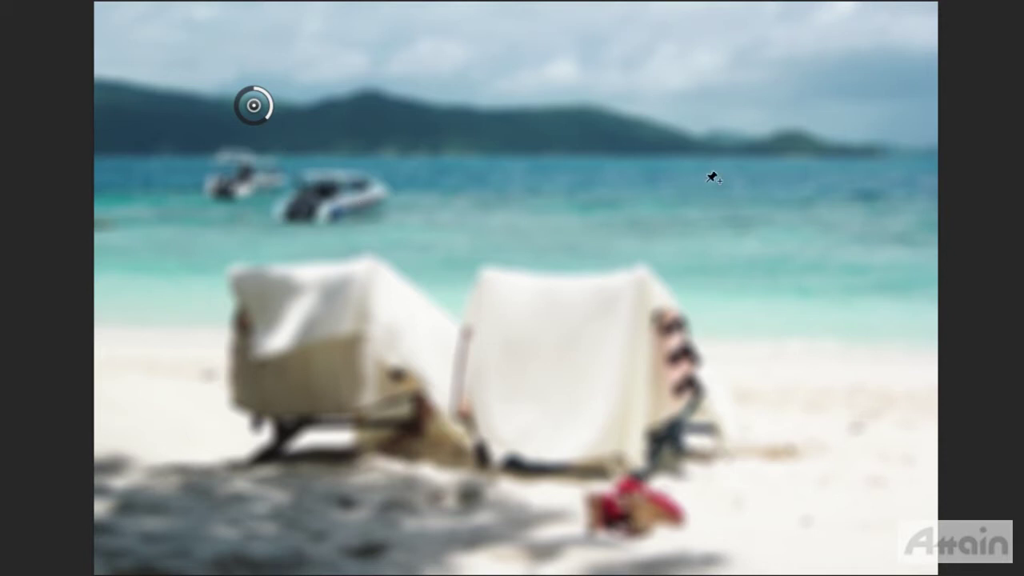
Add blur pins in the upper-right sky and lower-left sand, setting the new pin to 10 px
click(705, 100)
click(171, 511)
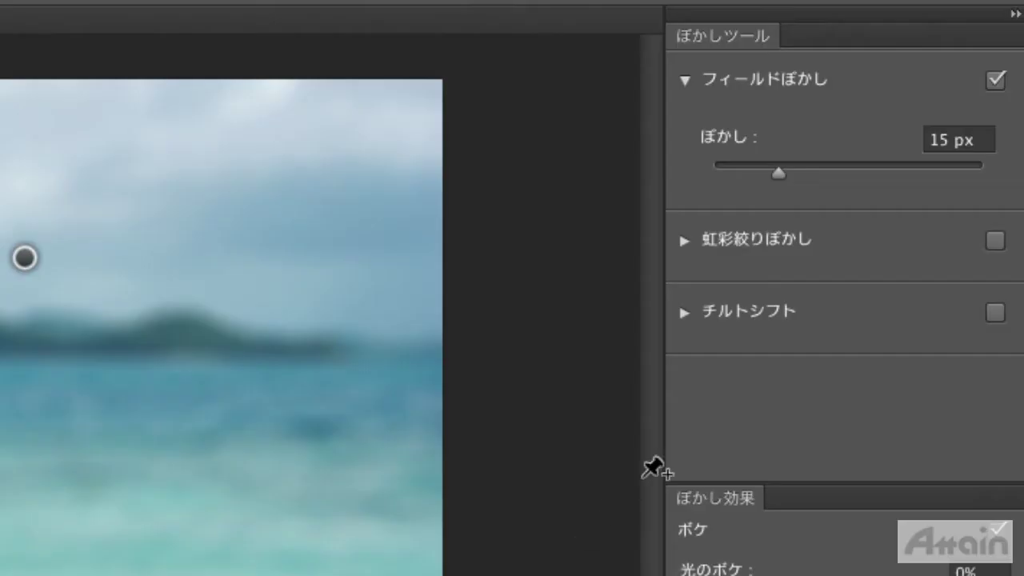
double_click(953, 141)
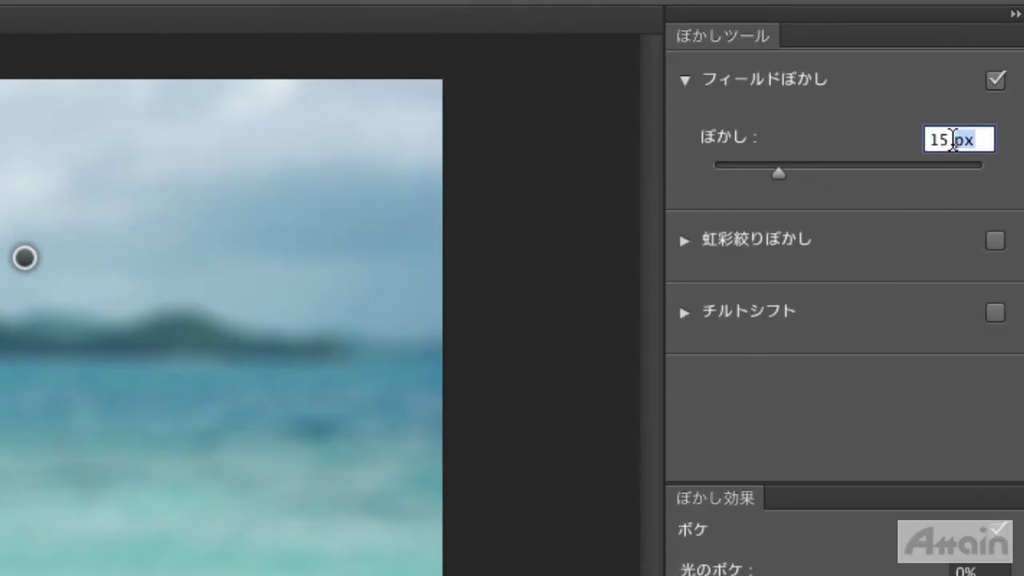
text(10)
key(Return)
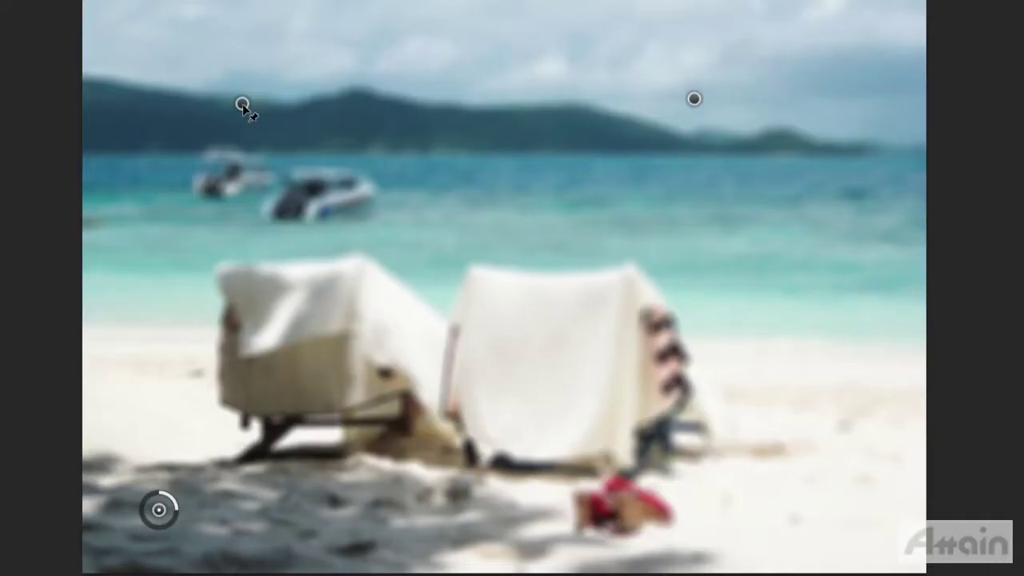
Lower the hills pin at top-left to a 5 px blur
click(242, 105)
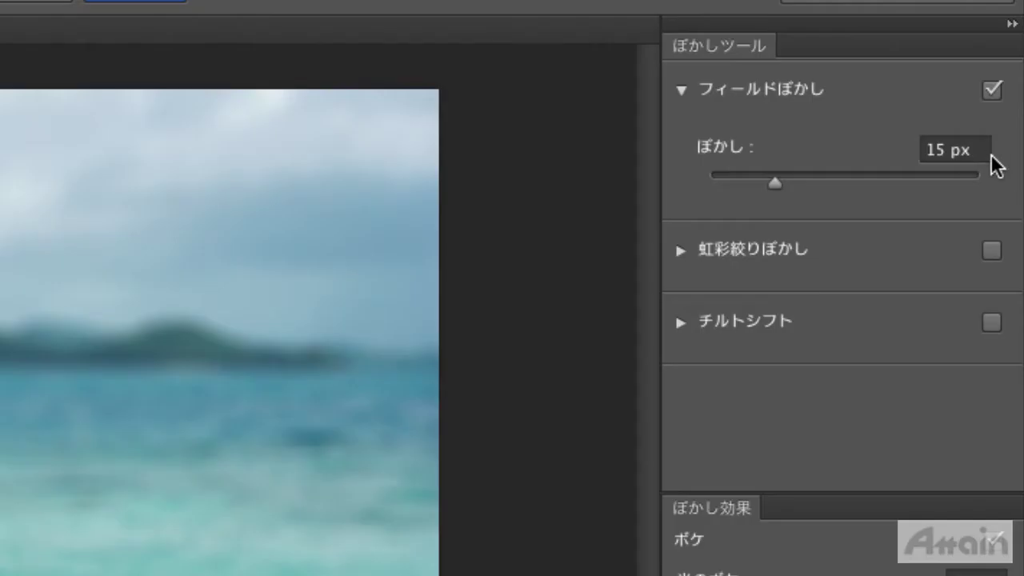
click(952, 149)
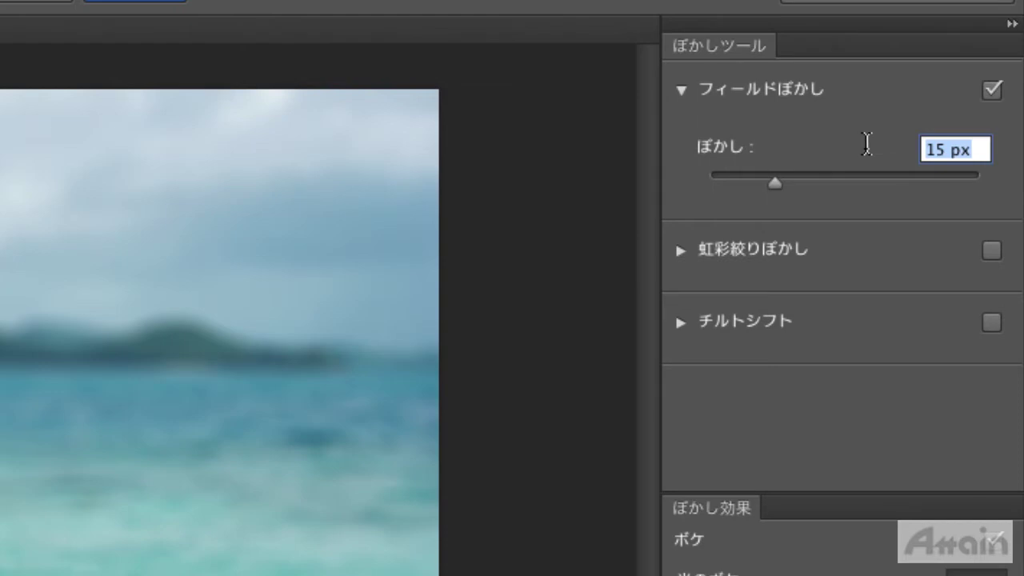
text(5)
key(Return)
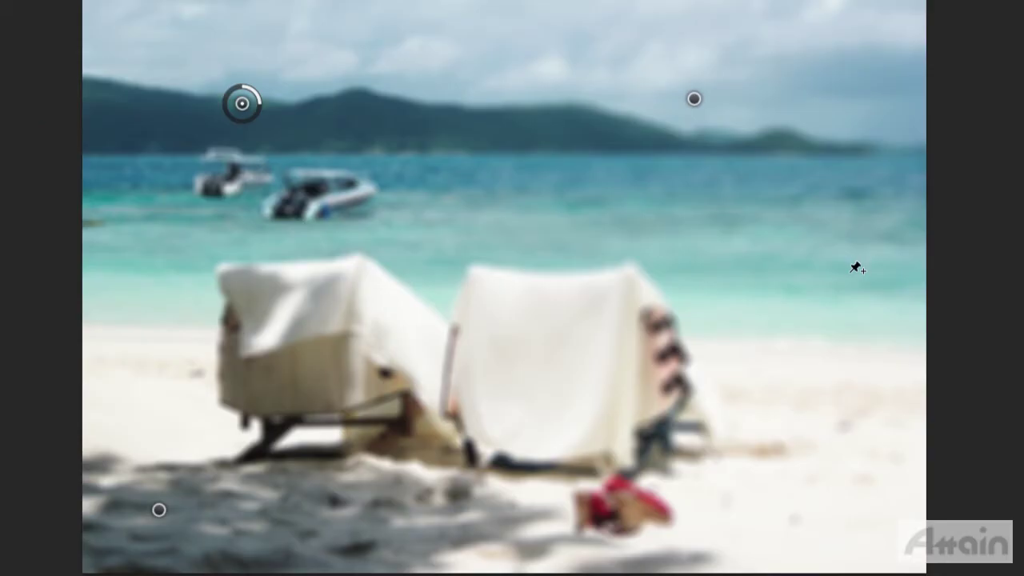
Add a 0 px pin on the right beach chair to keep it sharp
click(544, 347)
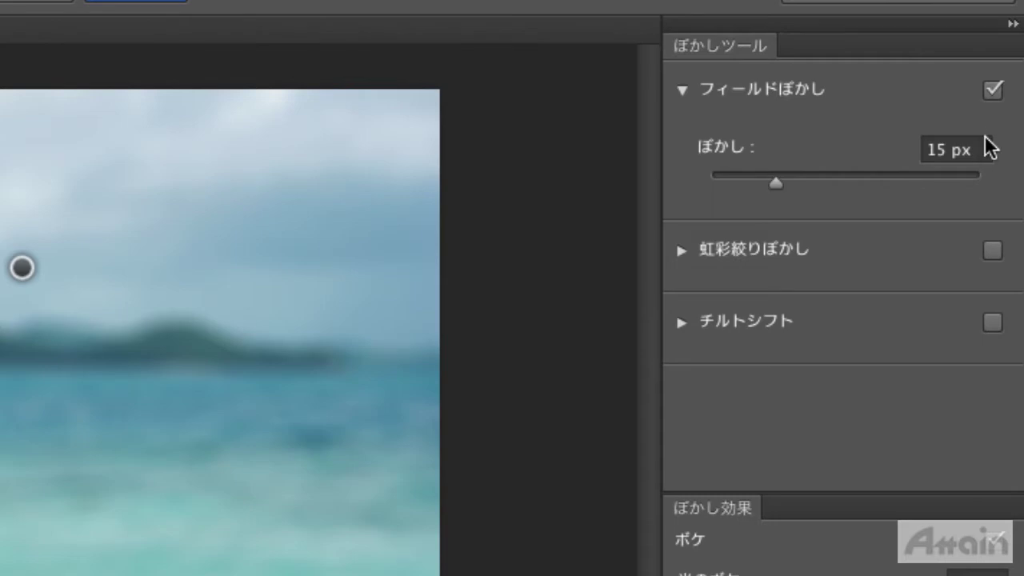
click(987, 150)
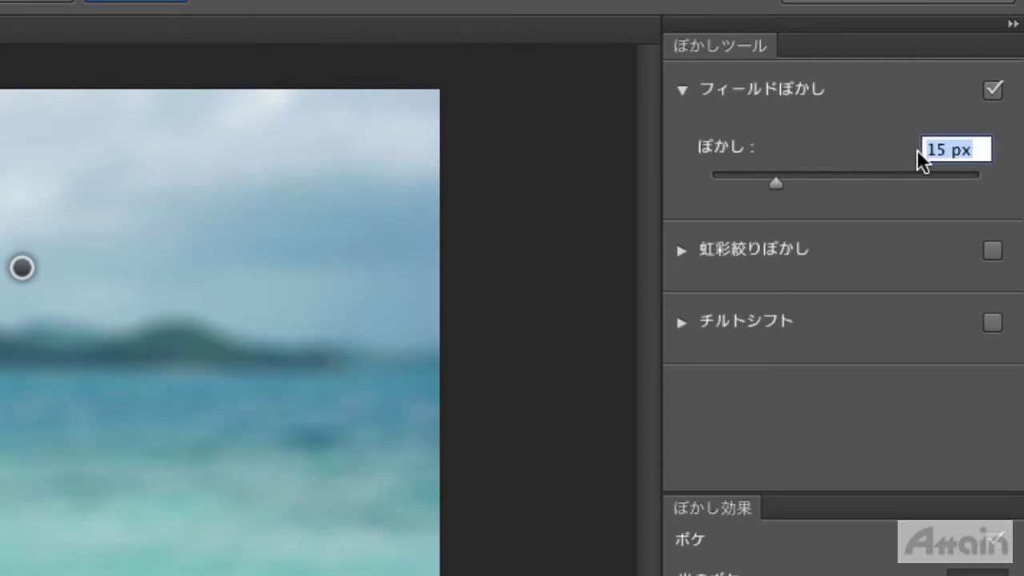
text(0)
key(Return)
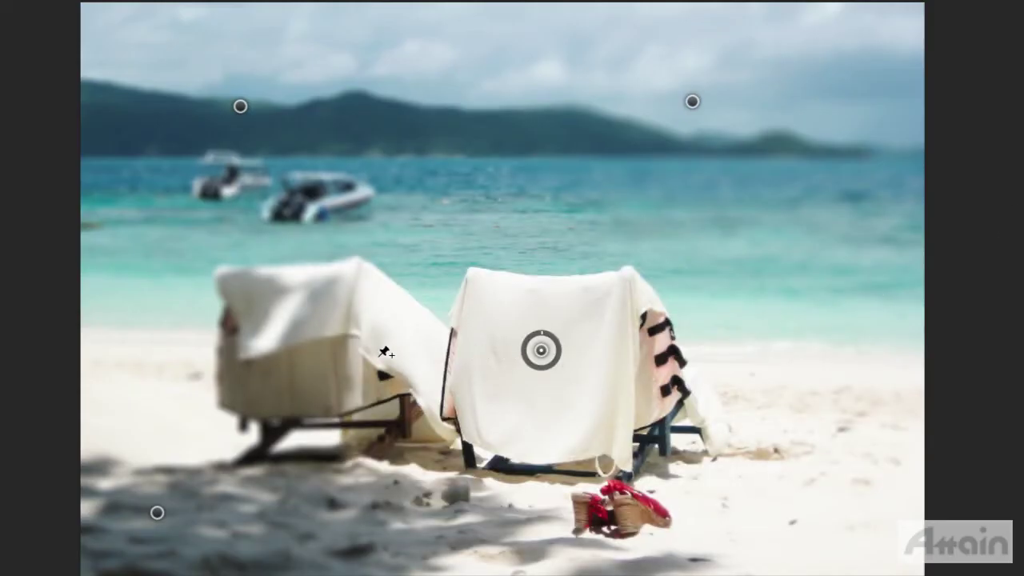
Add a 0 px pin on the left beach chair so it stays sharp
click(302, 354)
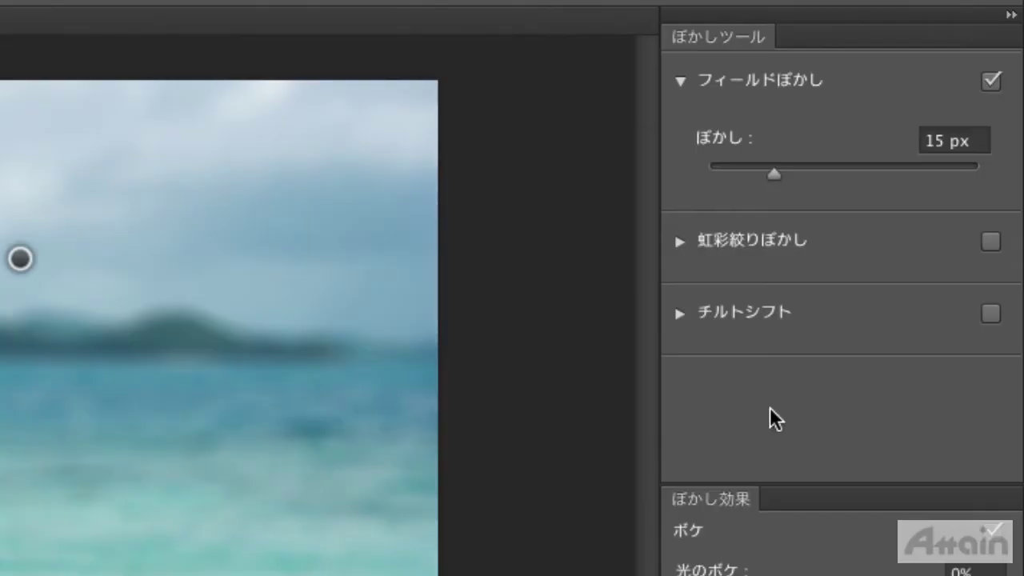
click(955, 141)
text(0)
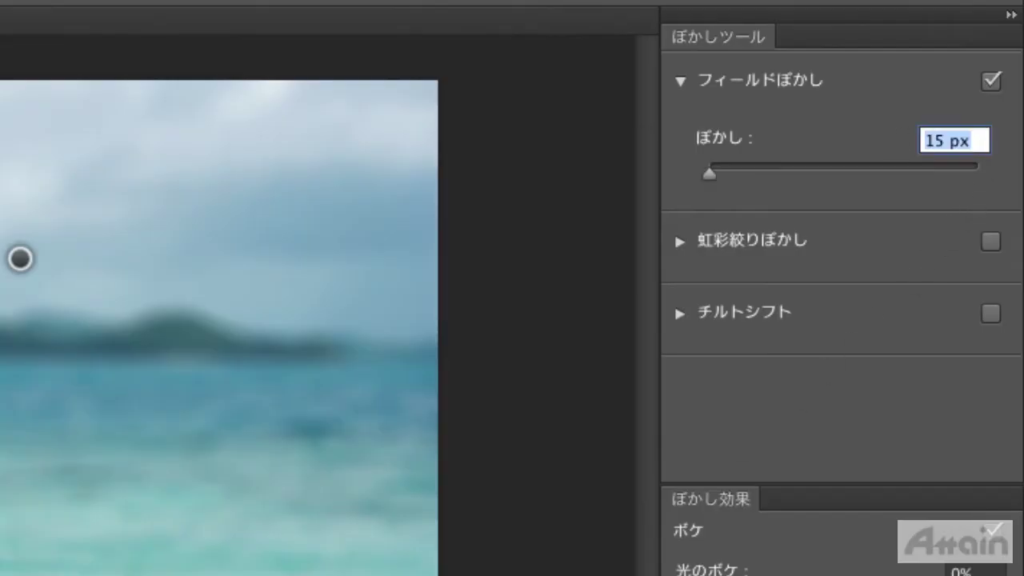
key(Return)
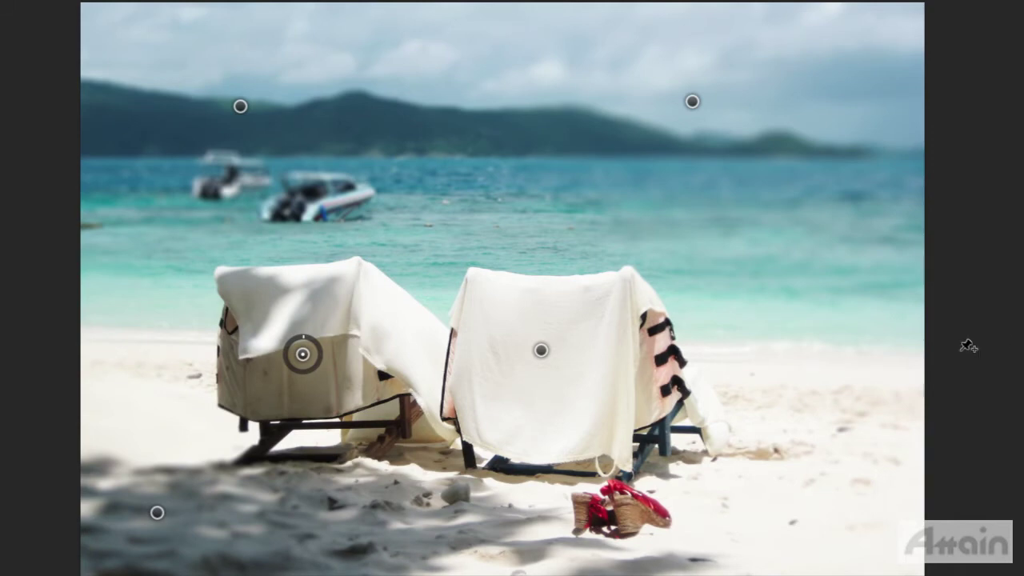
Nudge the right-chair pin slightly lower and the sky pin slightly left and down
click(541, 350)
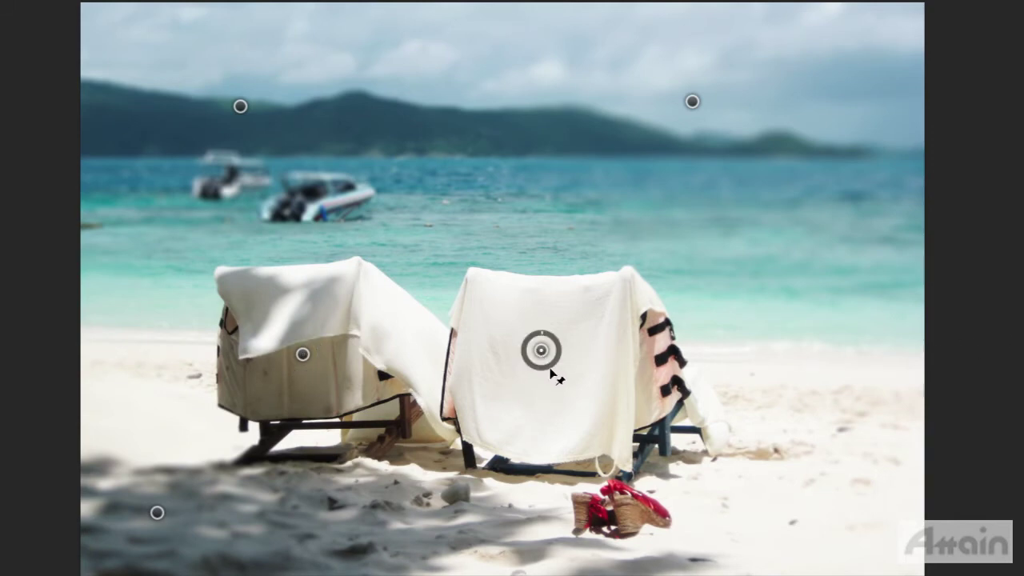
drag(550, 373, 561, 383)
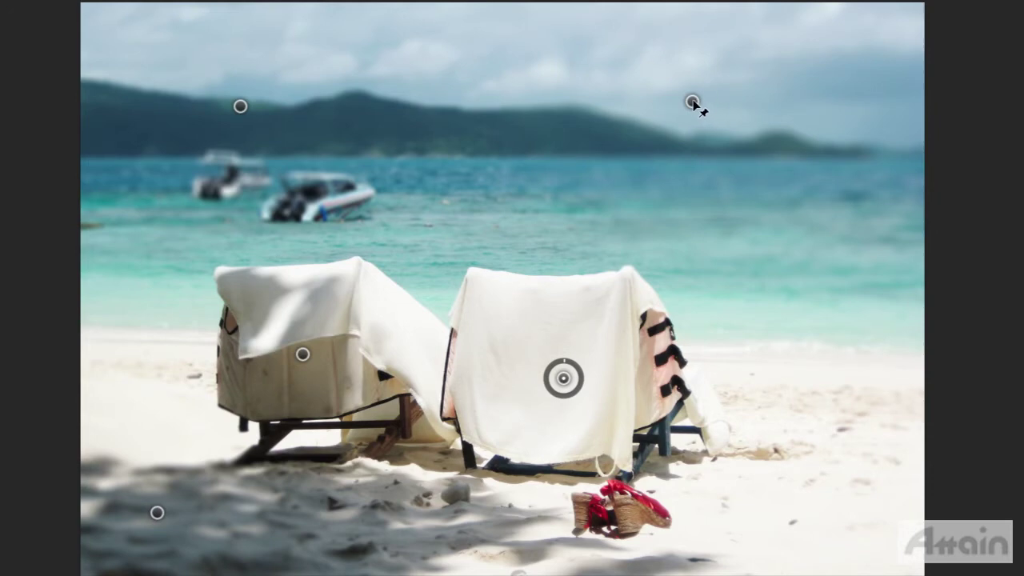
drag(692, 103, 628, 115)
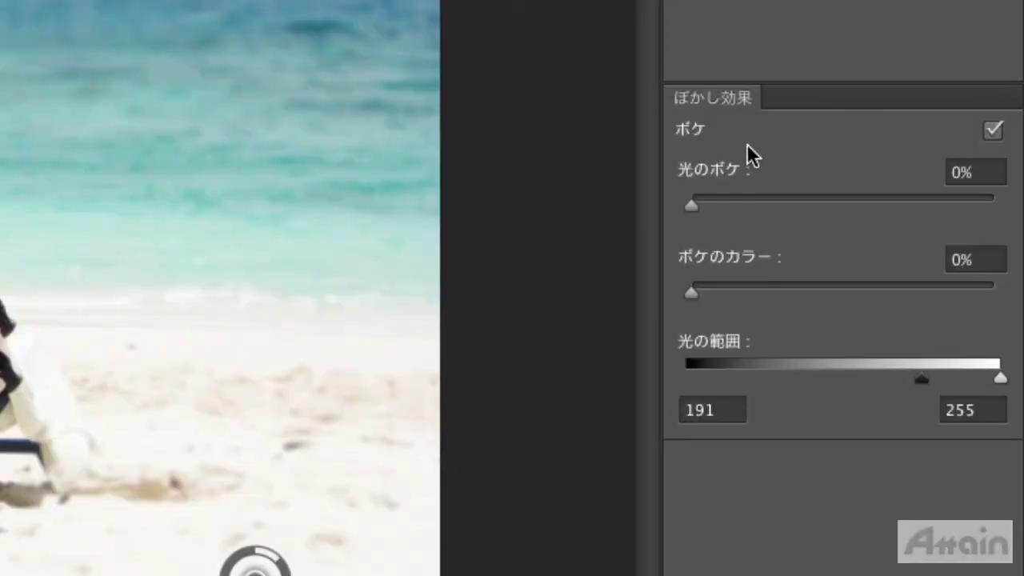
Set the blur bokeh to Light Bokeh 20%, Bokeh Color 26% and Light Range 146–231
mouse_move(692, 205)
mouse_down()
mouse_move(1020, 207)
mouse_move(700, 205)
mouse_up()
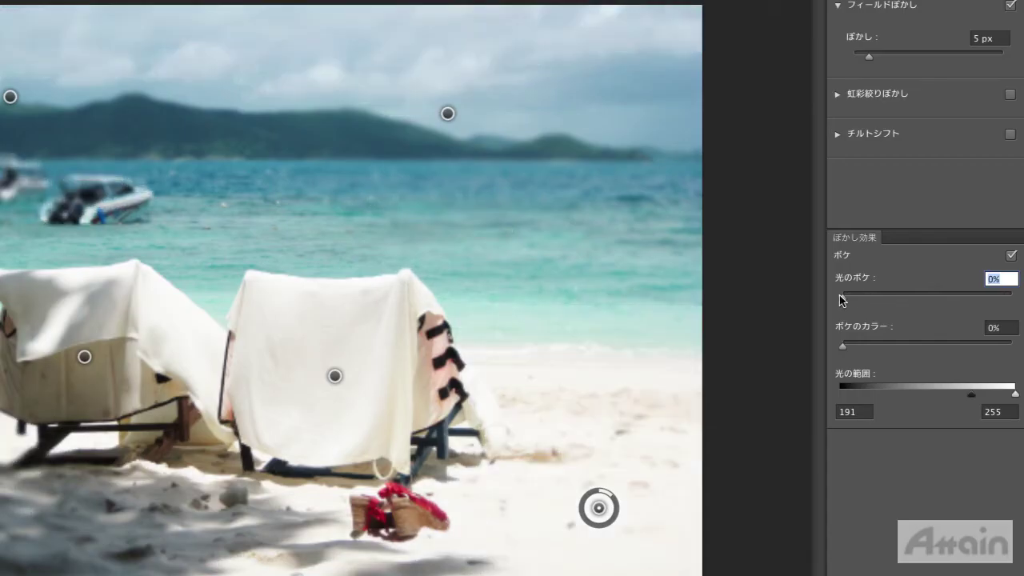
drag(839, 295, 1017, 299)
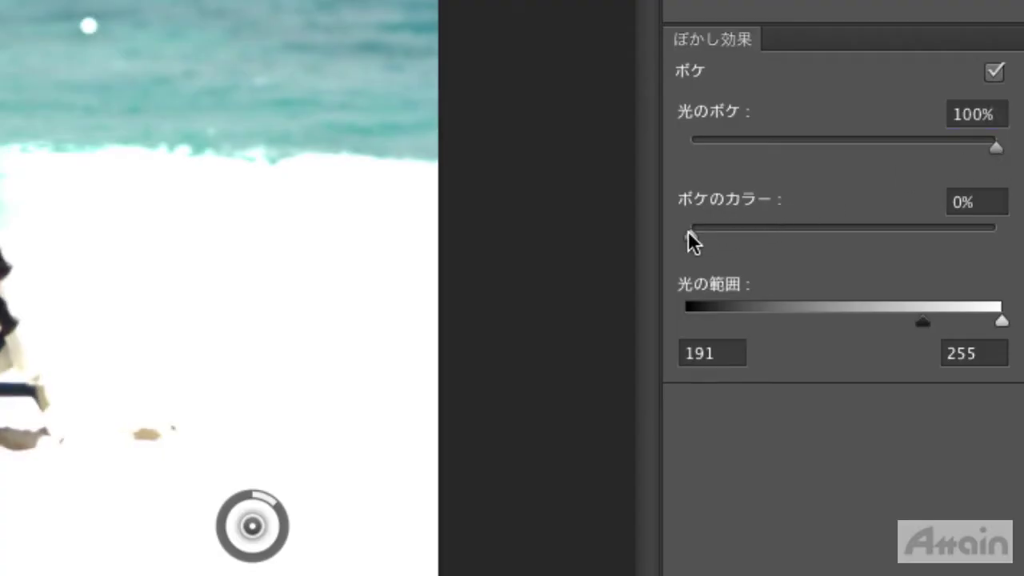
drag(688, 232, 1002, 232)
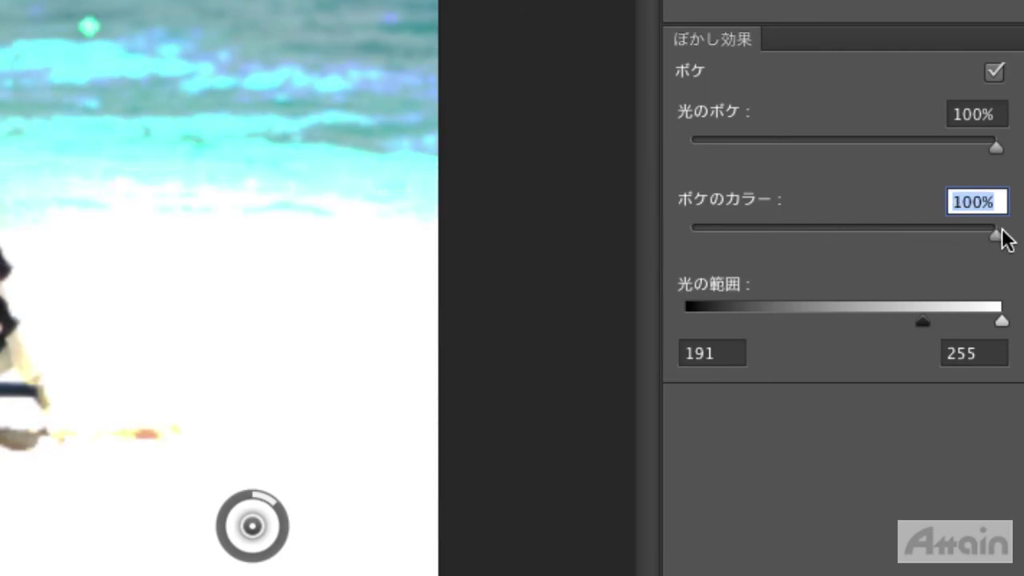
mouse_move(1012, 342)
mouse_down()
mouse_move(850, 345)
mouse_move(1018, 349)
mouse_up()
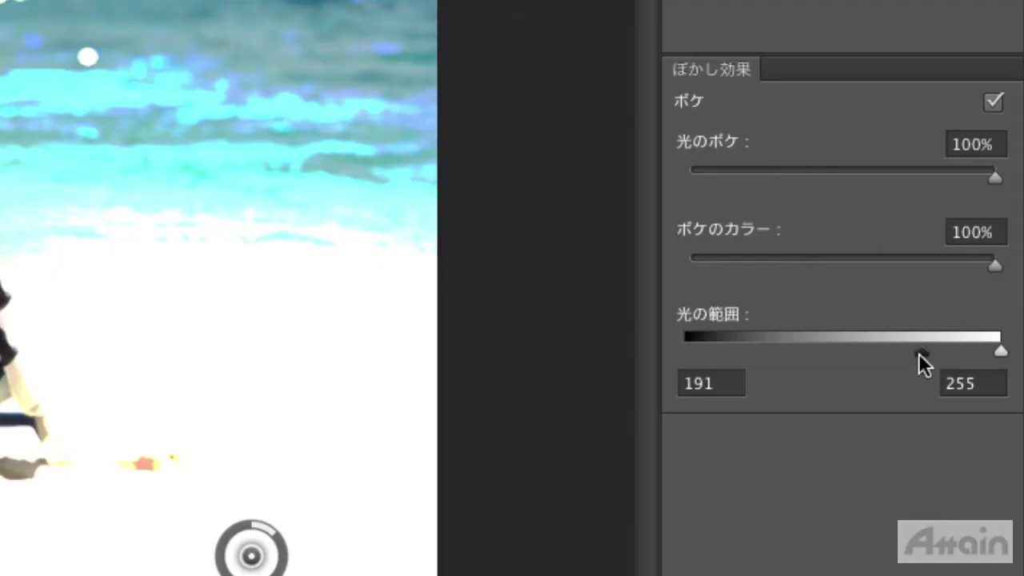
drag(971, 395, 919, 391)
drag(828, 349, 770, 344)
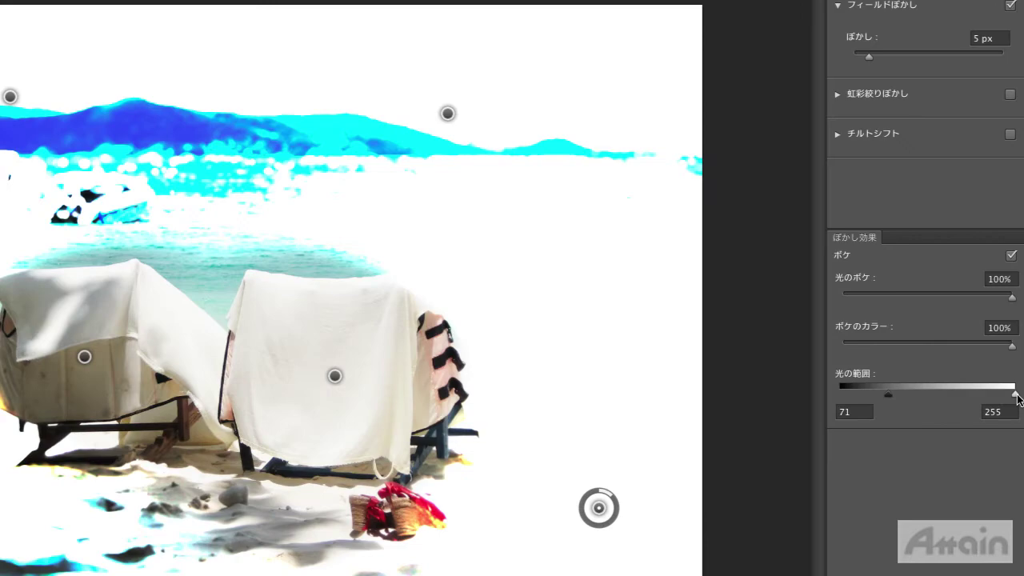
drag(1015, 394, 947, 394)
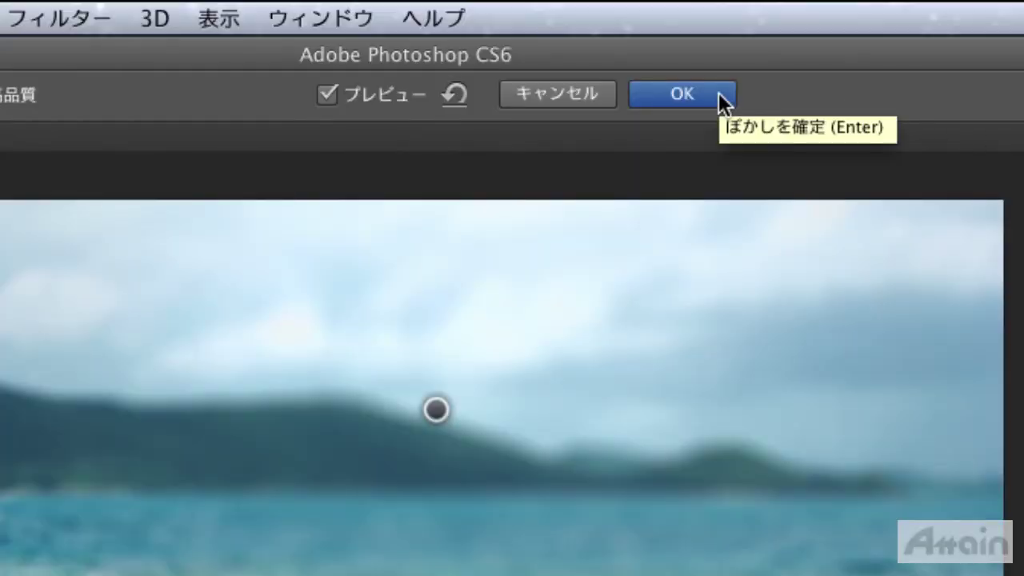
Apply the Field Blur to the beach photo and start a 15 px Iris Blur on the dessert photo
click(724, 98)
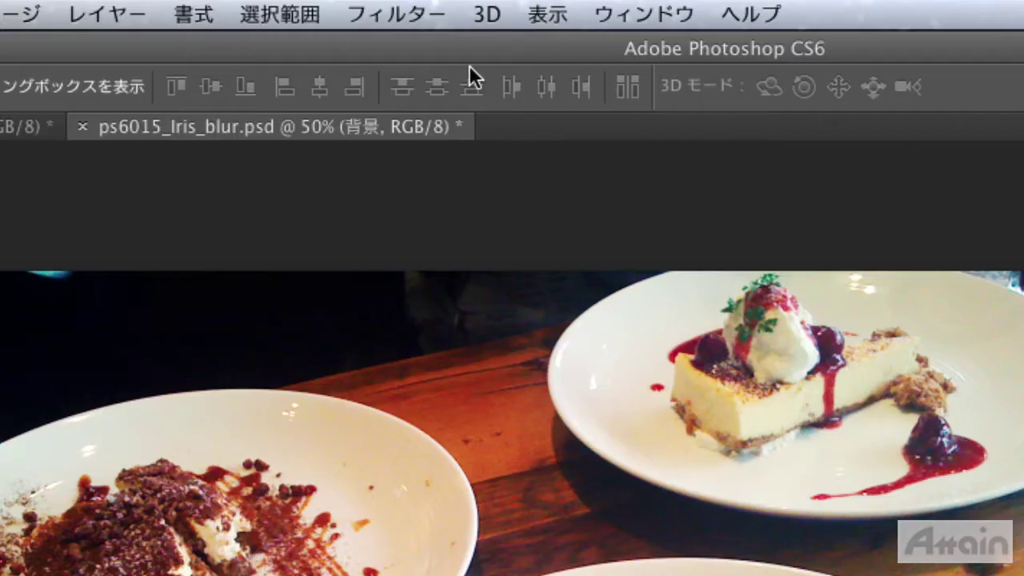
click(374, 9)
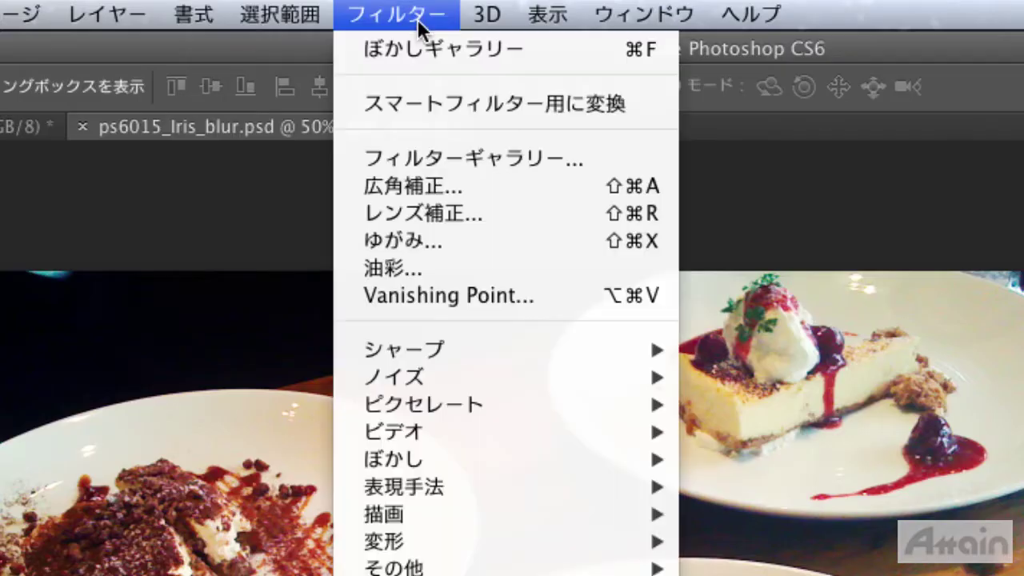
mouse_move(392, 272)
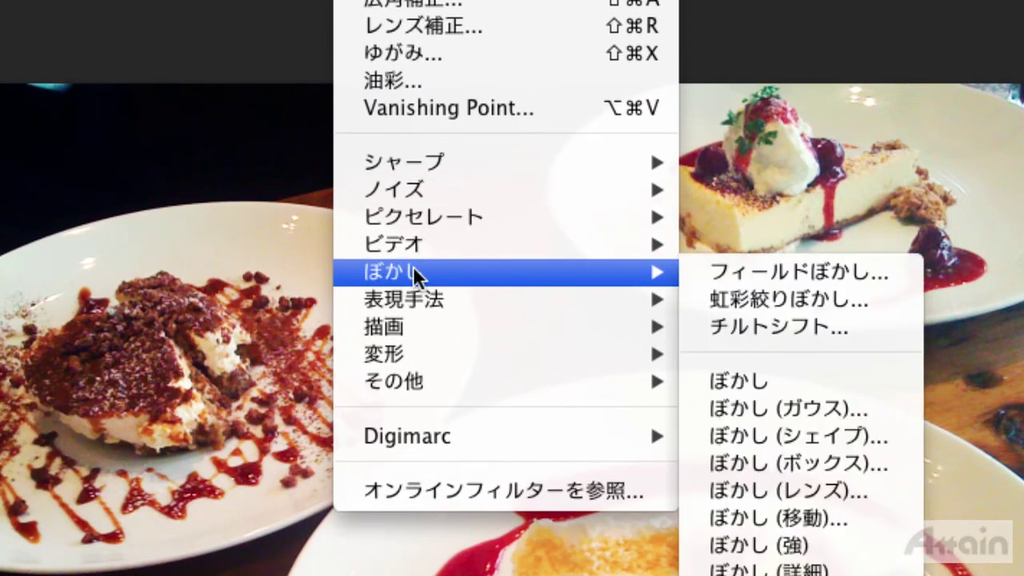
click(861, 304)
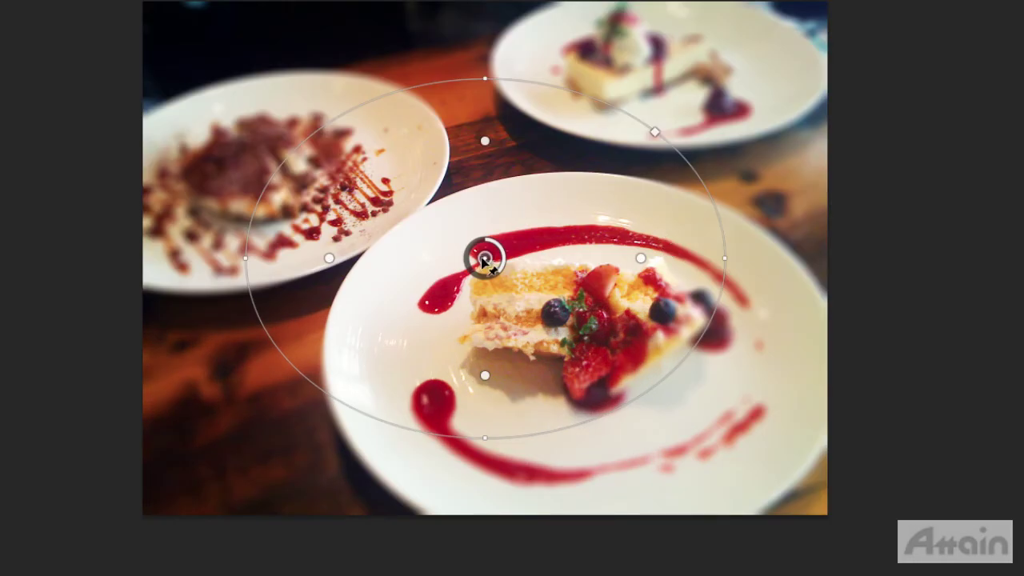
Center the iris on the front cake, delete a stray pin, and enlarge its squarer ellipse over the front plate
drag(482, 257, 589, 372)
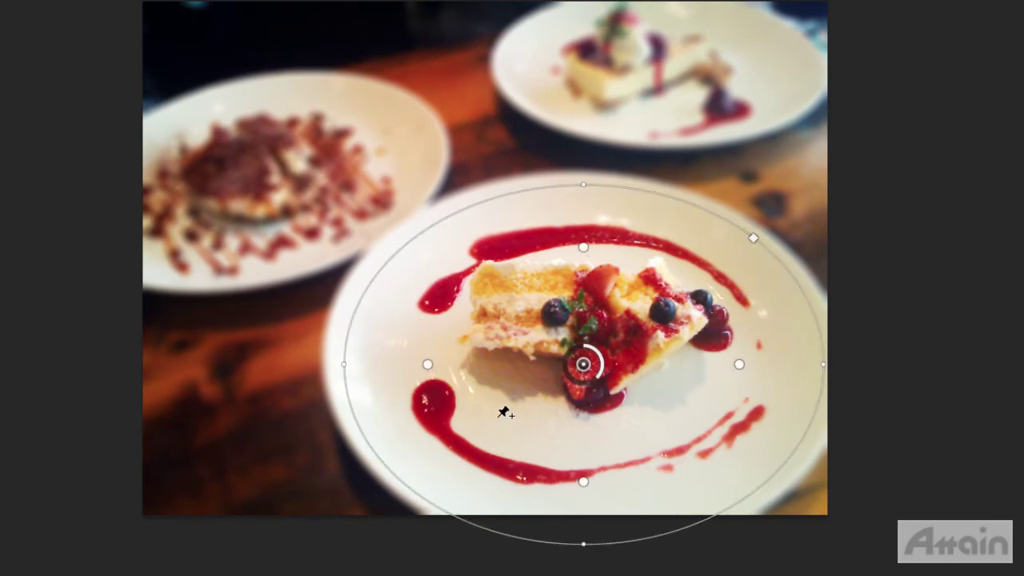
click(268, 150)
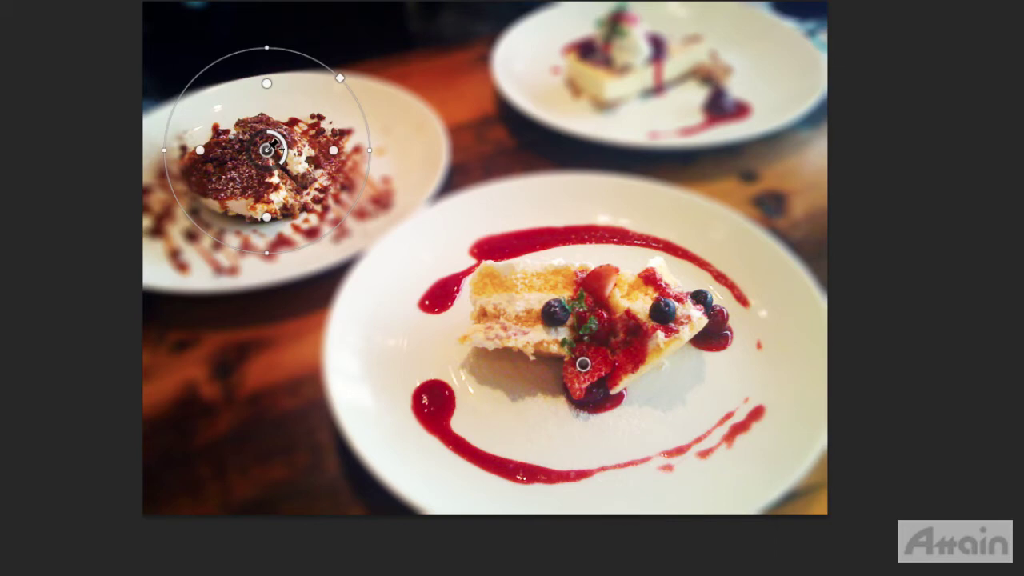
key(Delete)
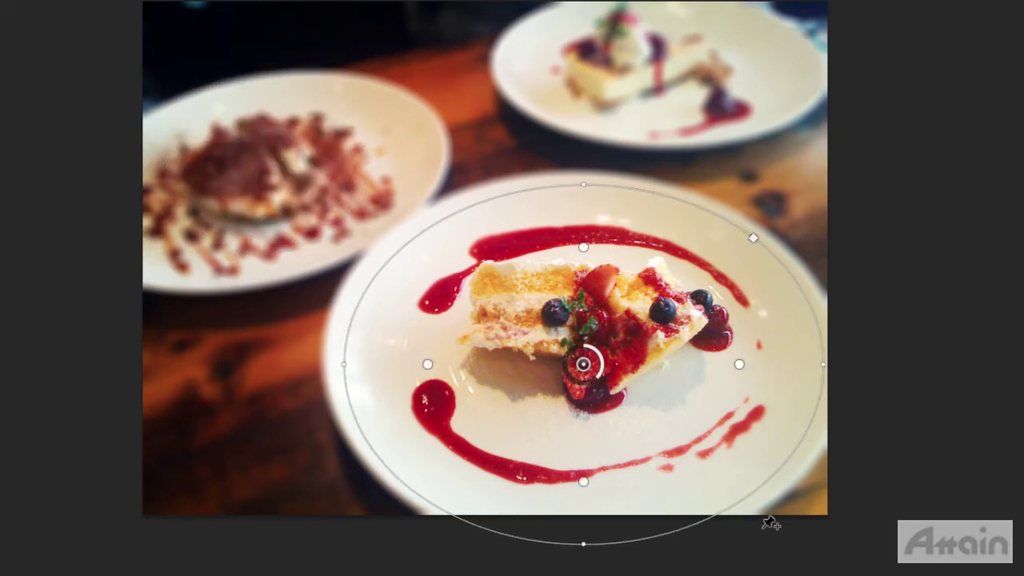
drag(343, 364, 323, 358)
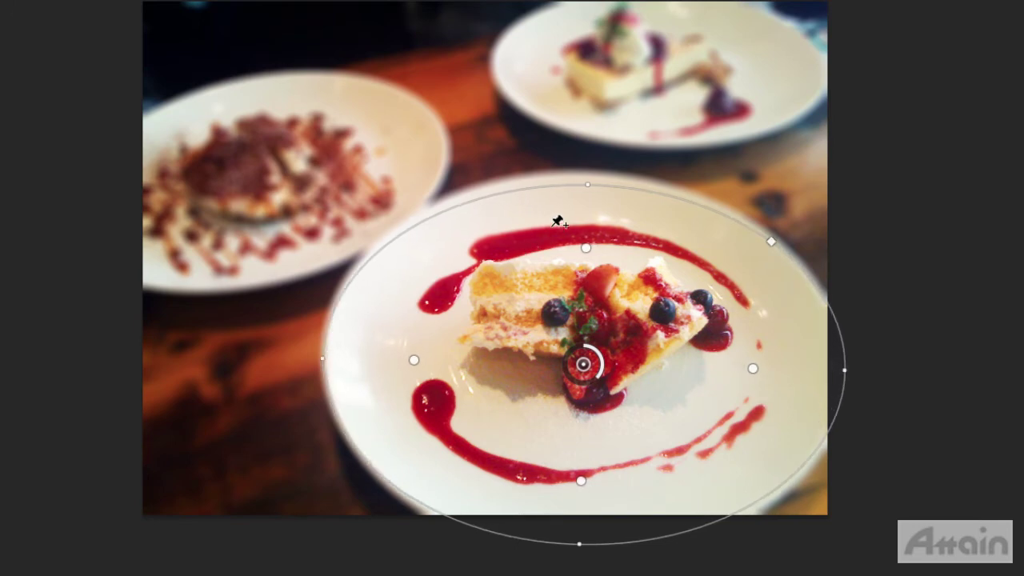
drag(587, 187, 584, 168)
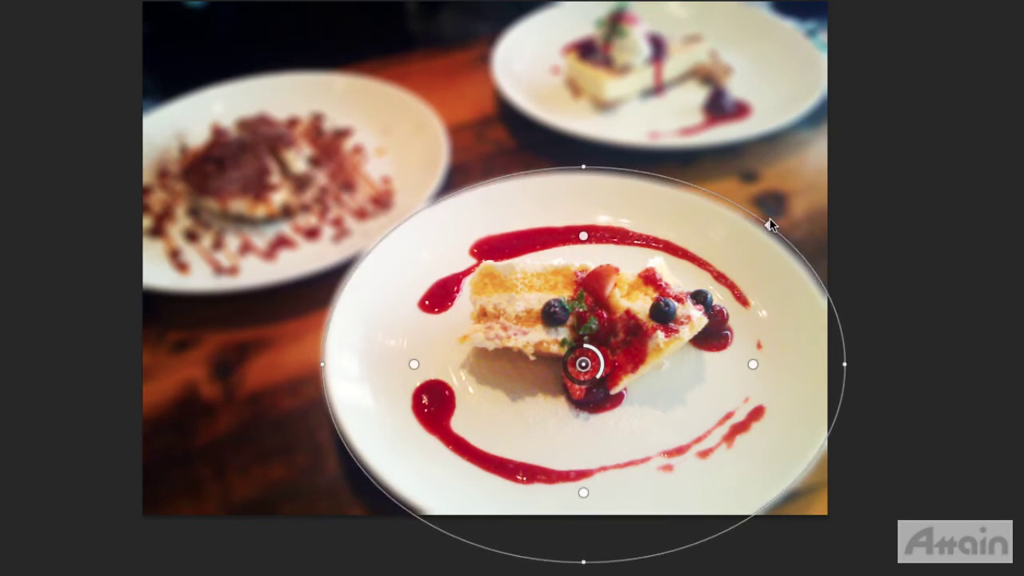
mouse_move(766, 228)
mouse_down()
mouse_move(830, 211)
mouse_move(750, 235)
mouse_up()
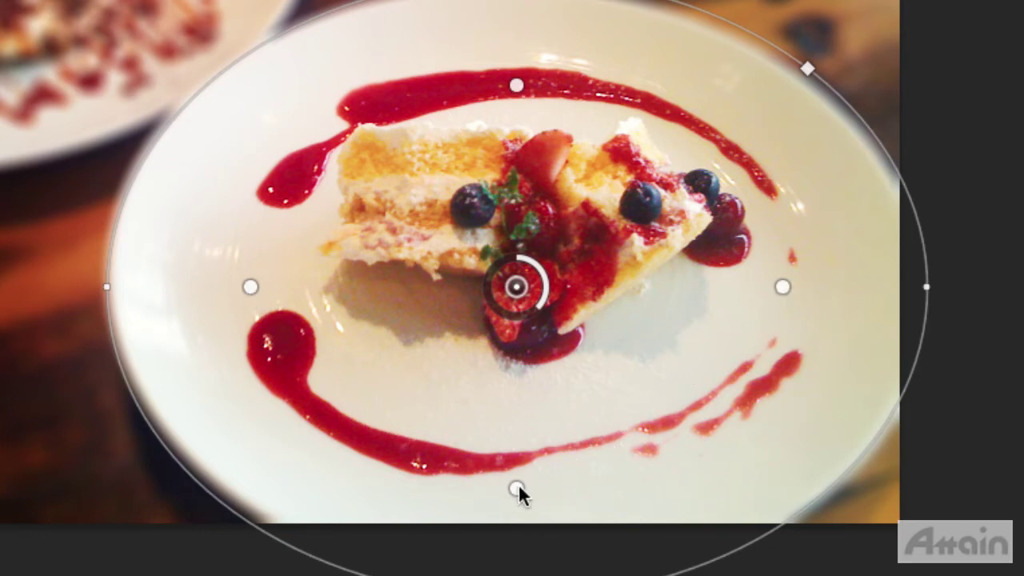
Extend the iris ellipse downward and move its bottom transition point independently to the lower sauce streak
mouse_move(517, 487)
mouse_down()
mouse_move(518, 503)
mouse_move(519, 438)
mouse_move(516, 504)
mouse_up()
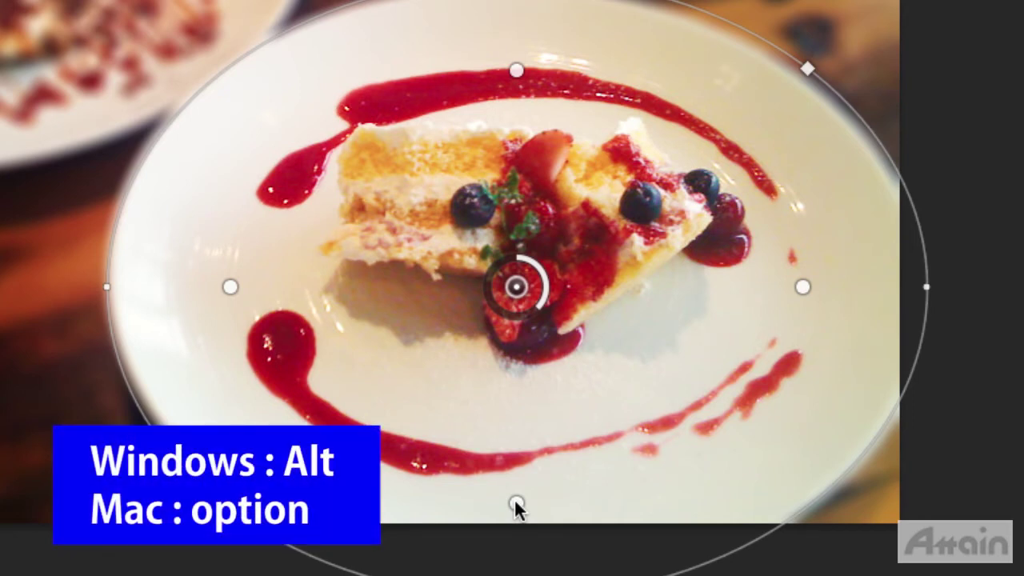
mouse_move(516, 505)
mouse_down()
mouse_move(518, 386)
mouse_move(512, 520)
mouse_up()
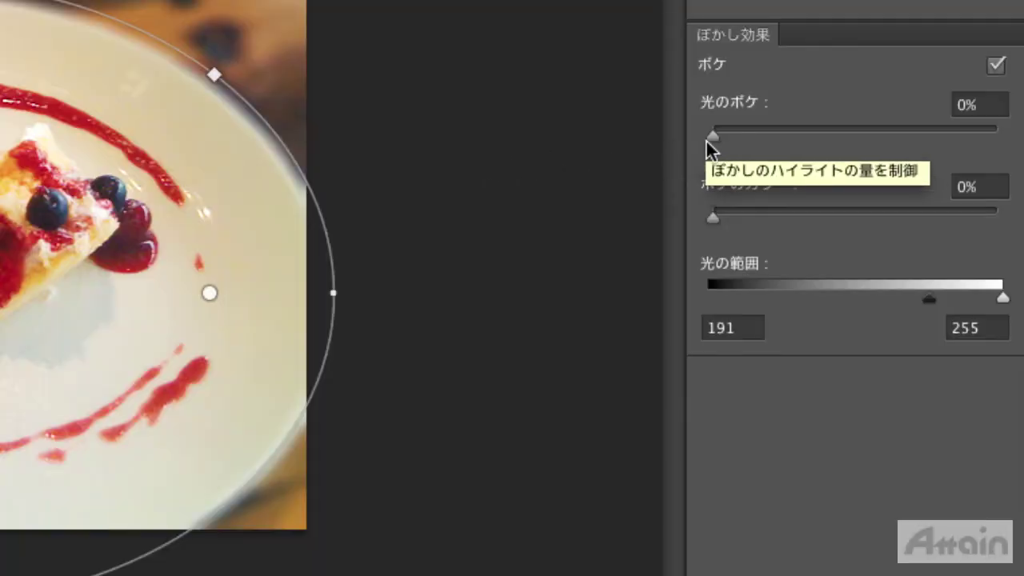
Raise Light Bokeh to 21% and apply the Iris Blur to the dessert photo
drag(710, 138, 773, 149)
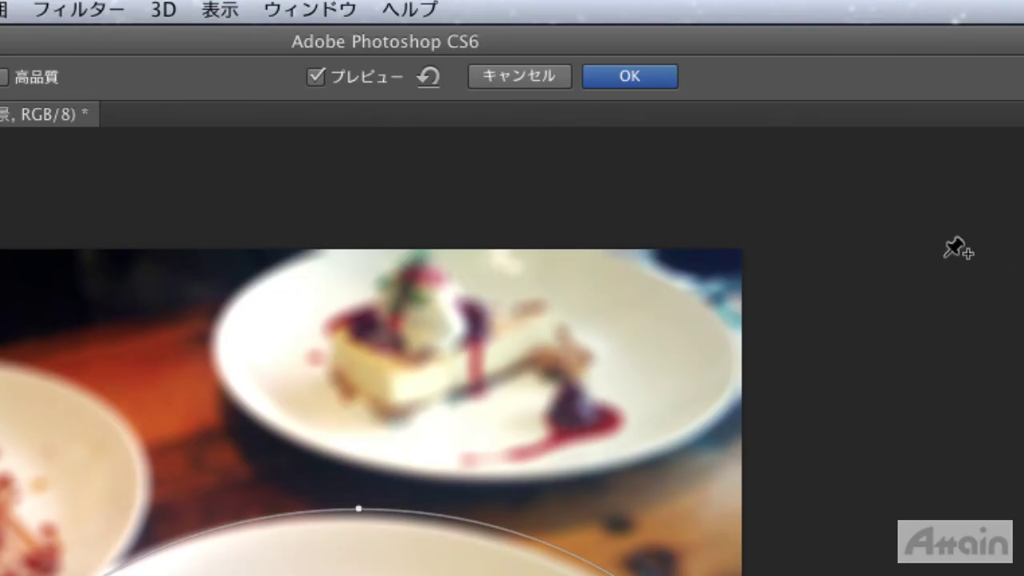
click(619, 84)
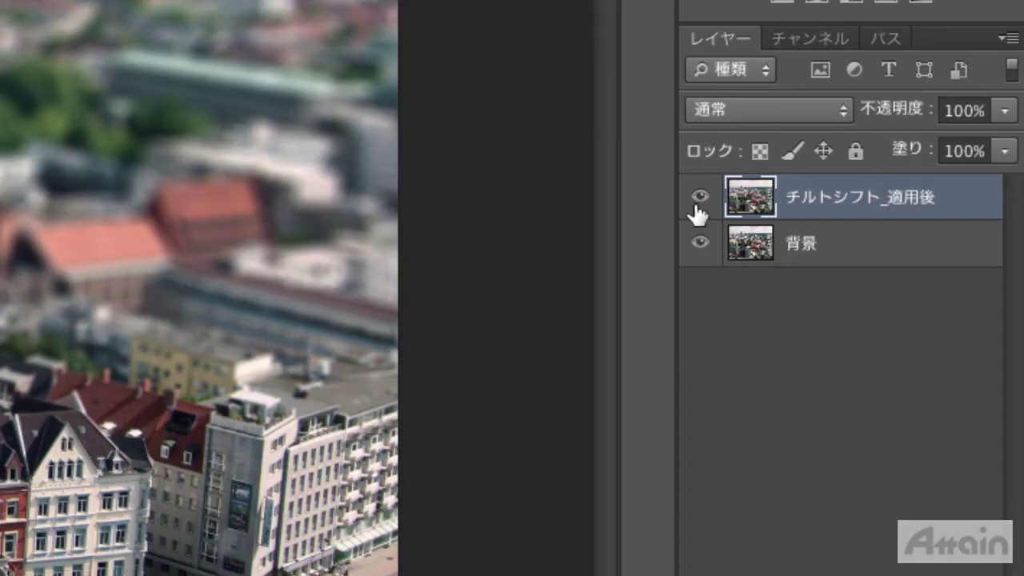
Hide the finished top layer, select 背景, and enable only Tilt-Shift in the Blur Gallery
click(879, 305)
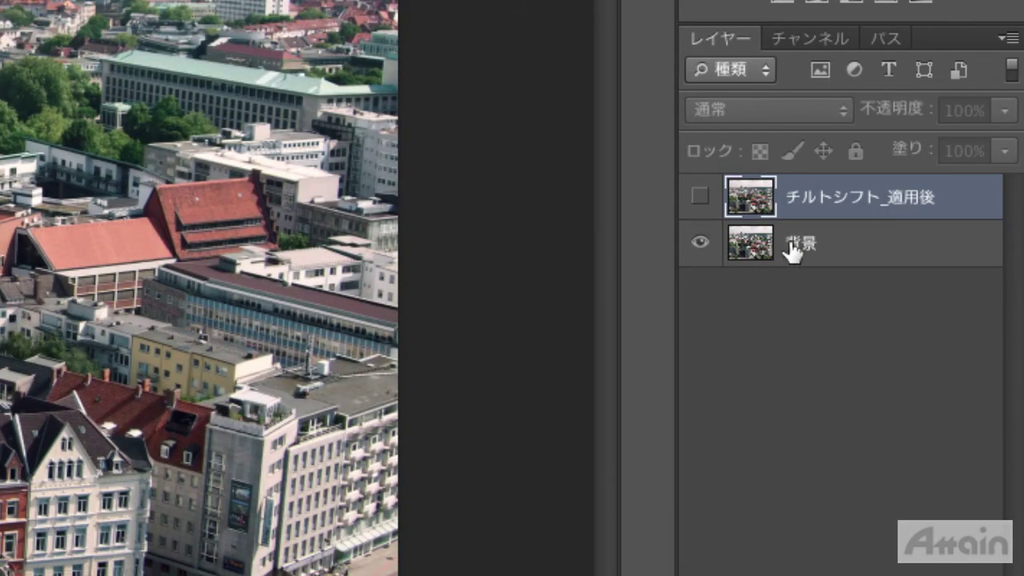
click(793, 250)
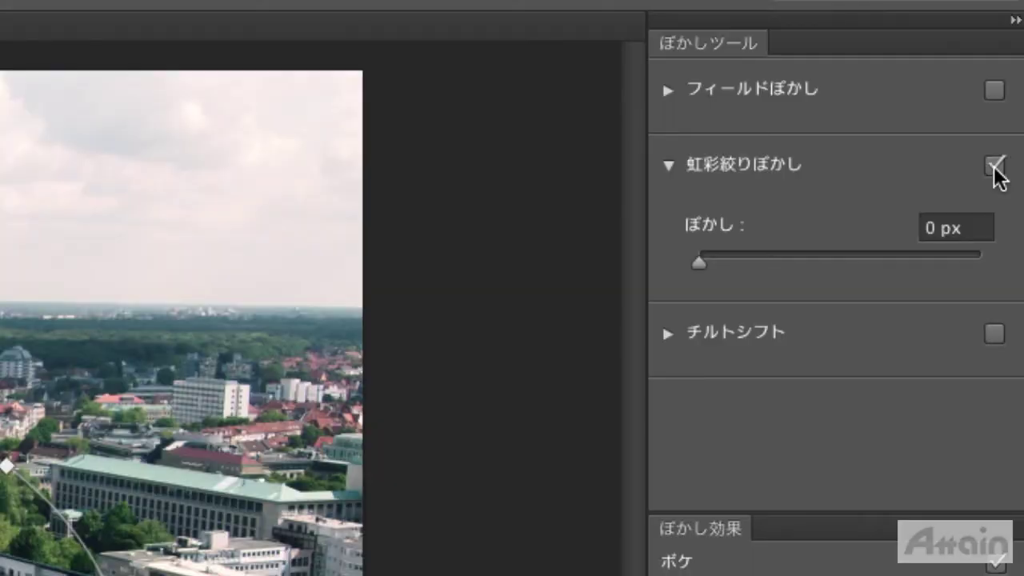
click(995, 165)
click(993, 334)
click(667, 332)
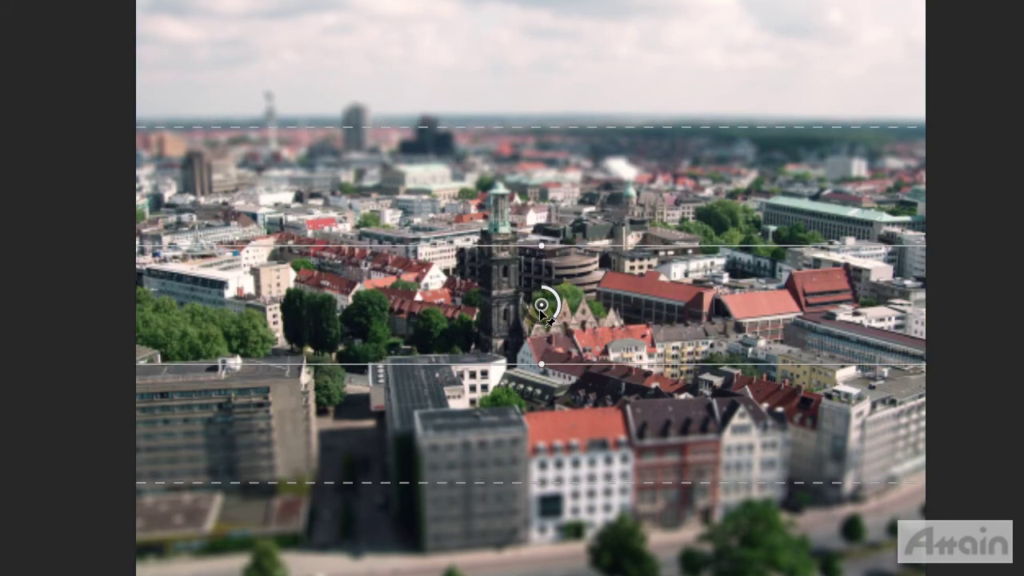
Lower the Tilt-Shift band onto the street buildings, tightening focus lines and adjusting both fade lines
drag(541, 300, 551, 480)
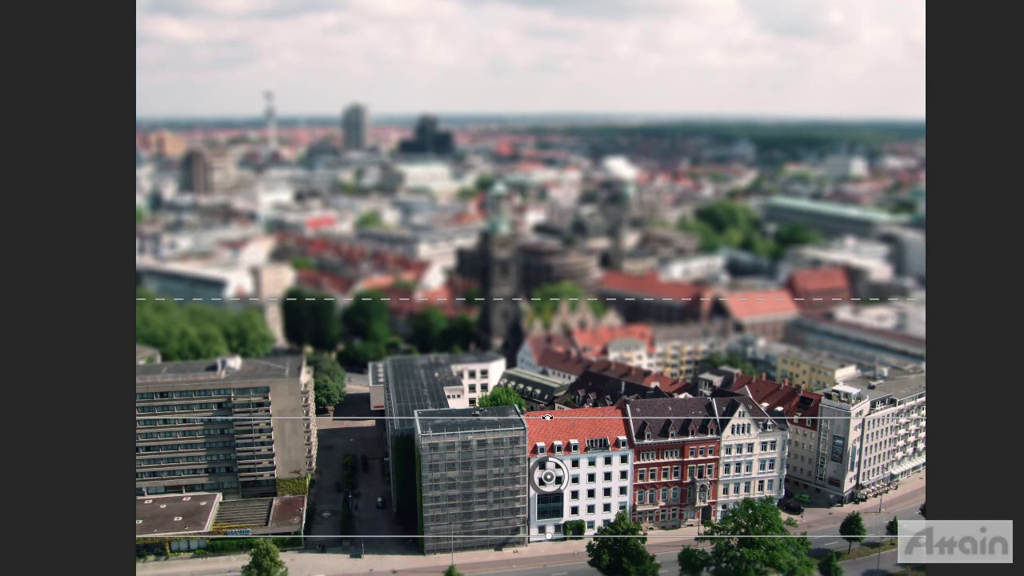
drag(548, 417, 549, 451)
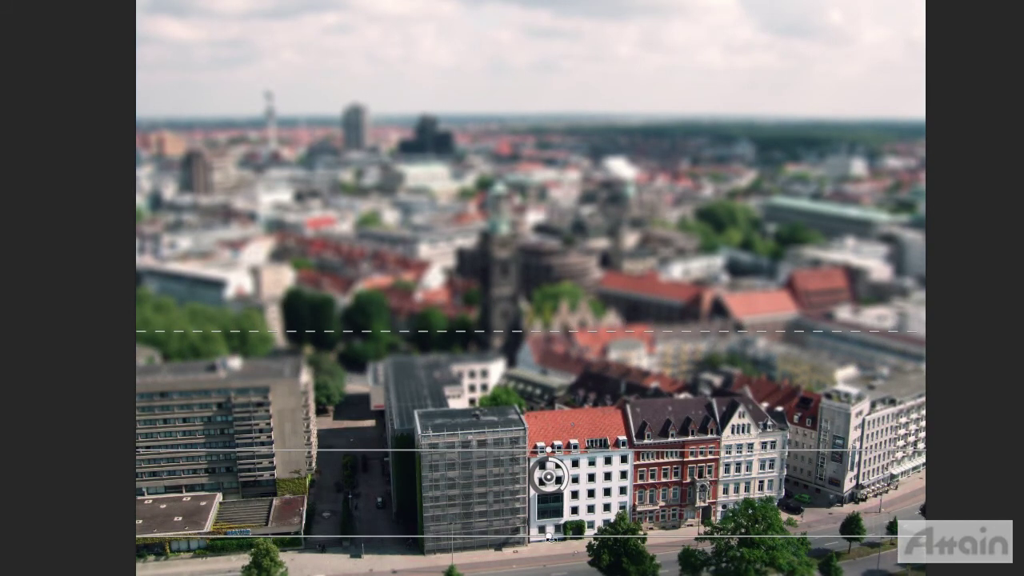
mouse_move(549, 538)
mouse_down()
mouse_move(549, 503)
mouse_move(497, 493)
mouse_move(493, 453)
mouse_move(520, 432)
mouse_move(572, 427)
mouse_move(439, 382)
mouse_move(420, 440)
mouse_move(472, 490)
mouse_move(554, 515)
mouse_move(585, 488)
mouse_move(551, 504)
mouse_up()
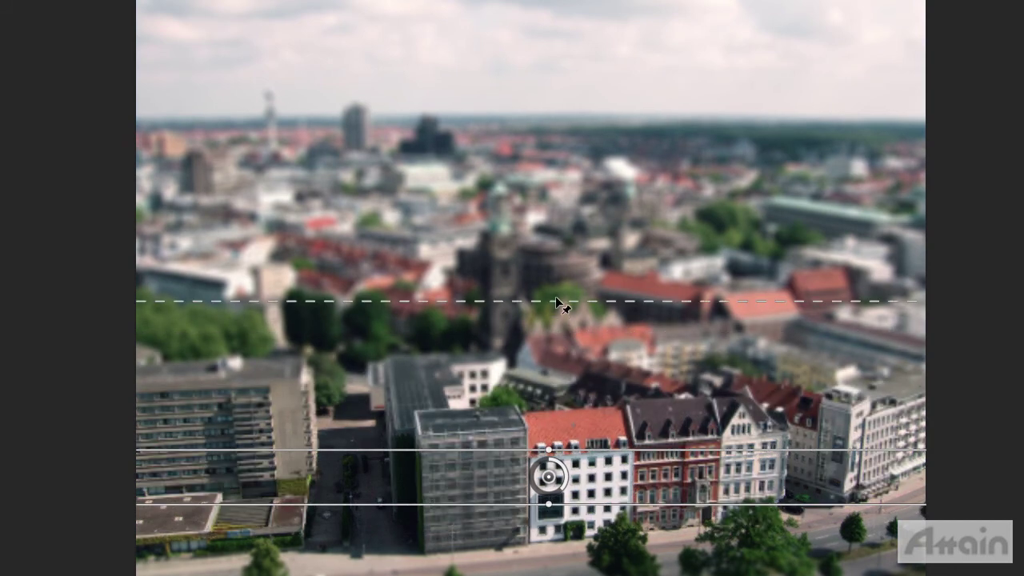
mouse_move(551, 355)
mouse_down()
mouse_move(557, 323)
mouse_move(556, 346)
mouse_up()
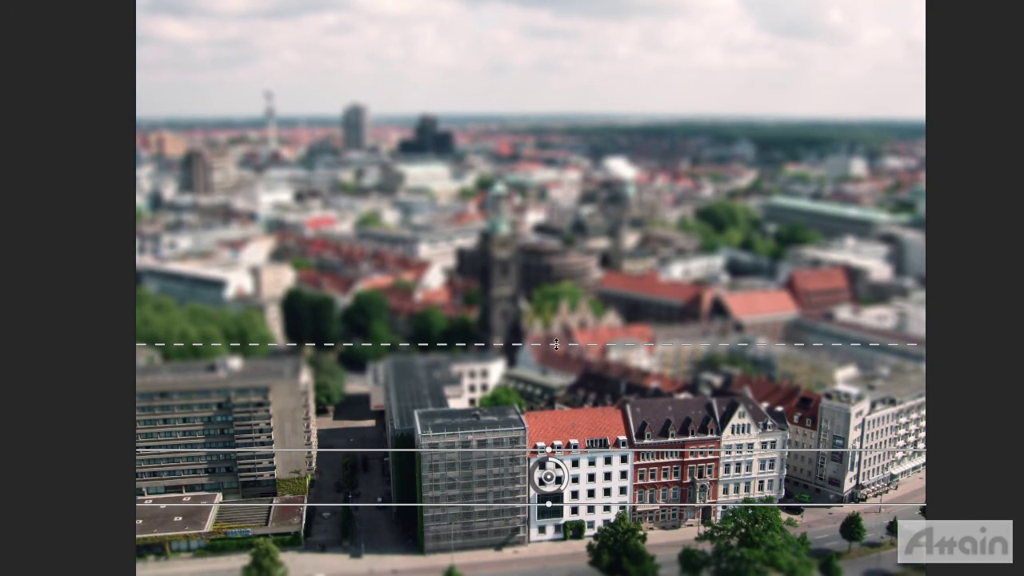
key(ctrl+minus)
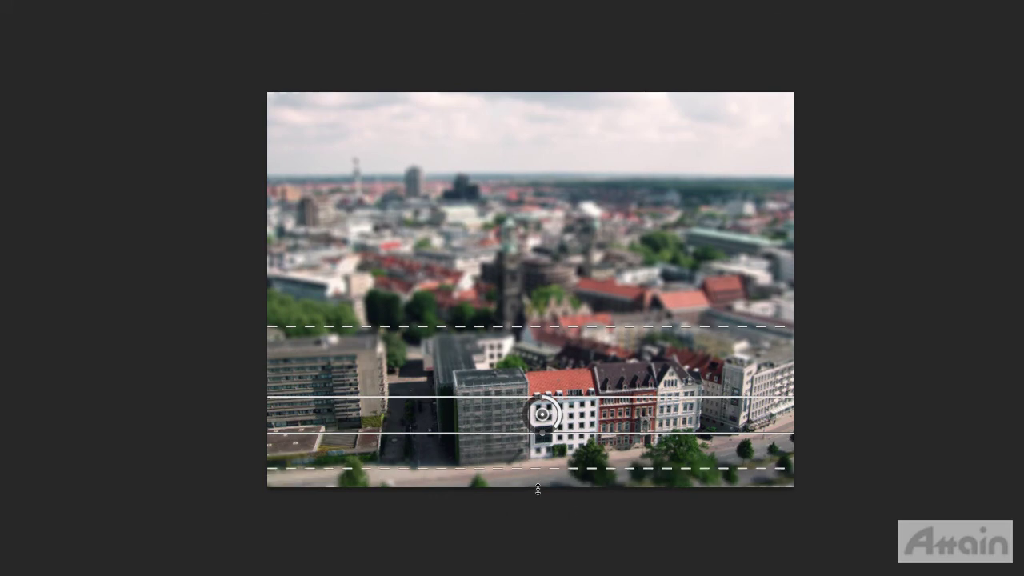
drag(539, 512, 539, 495)
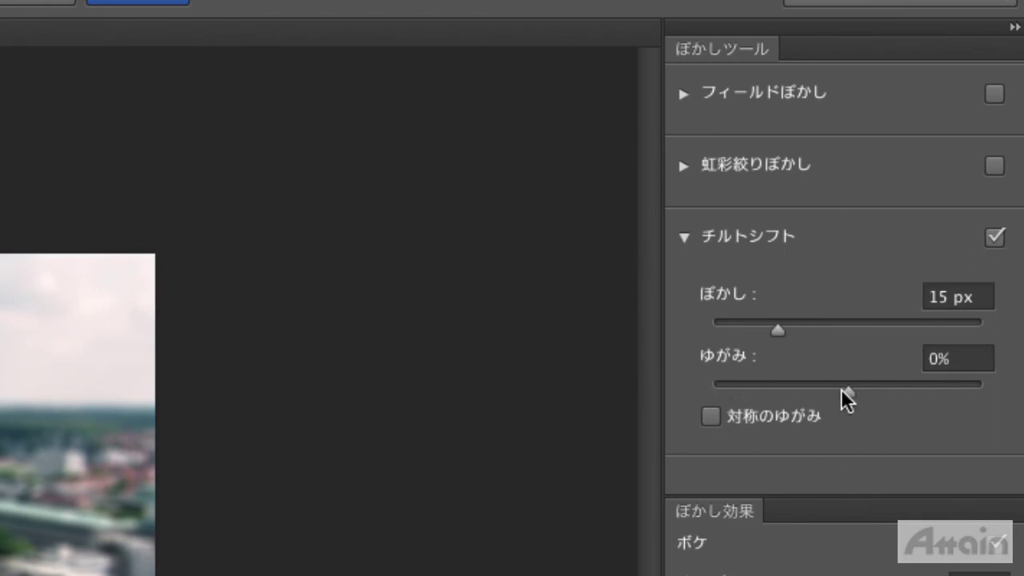
Set Tilt-Shift distortion to 0% and apply the miniature blur to the city view
mouse_move(845, 394)
mouse_down()
mouse_move(955, 395)
mouse_move(737, 394)
mouse_up()
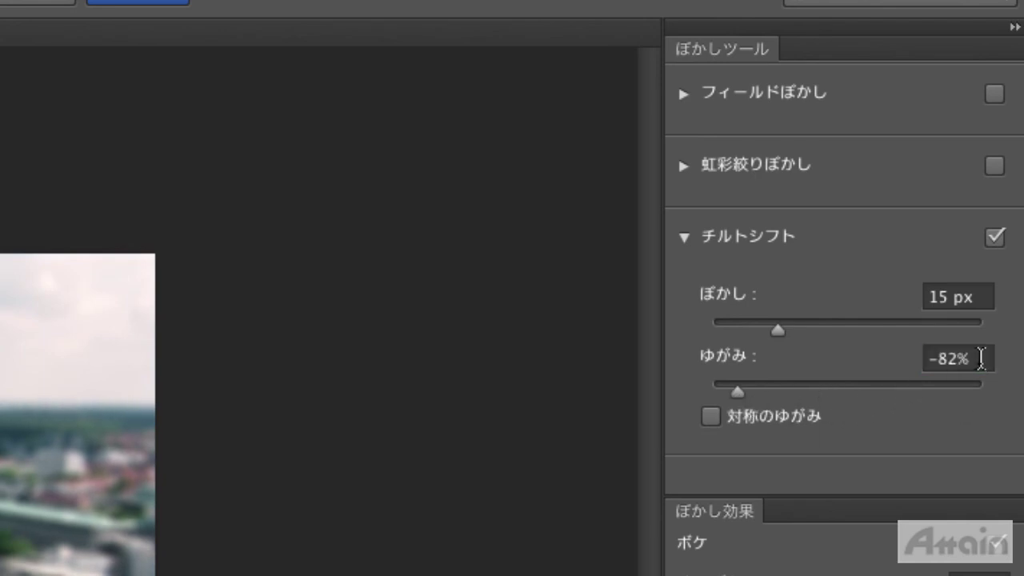
click(980, 359)
text(0)
key(Return)
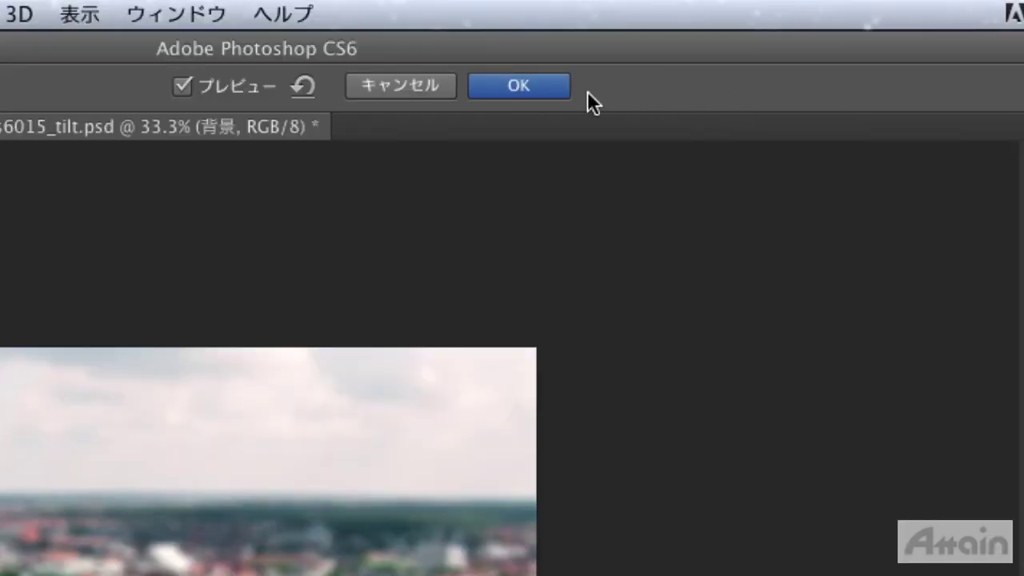
click(545, 89)
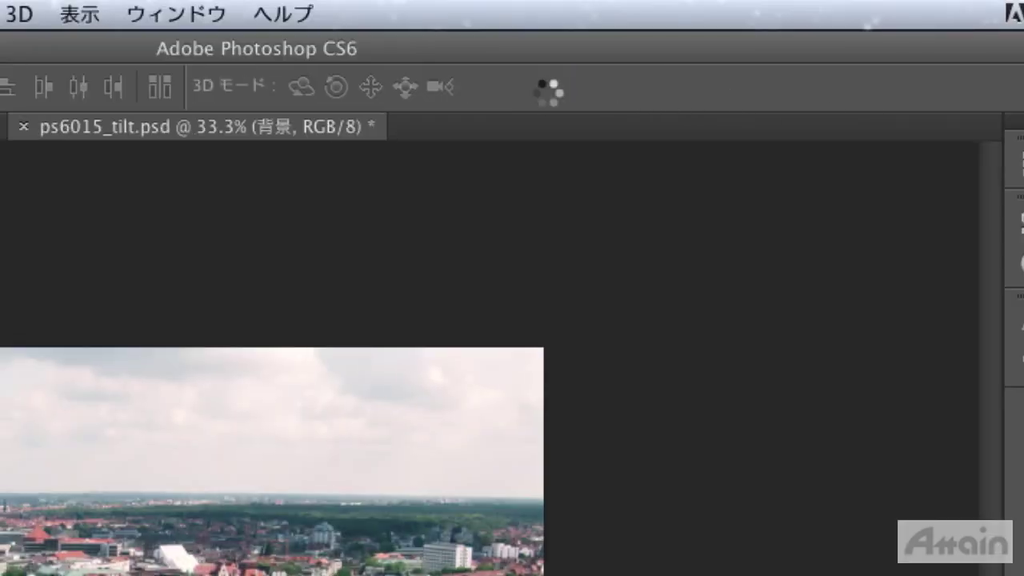